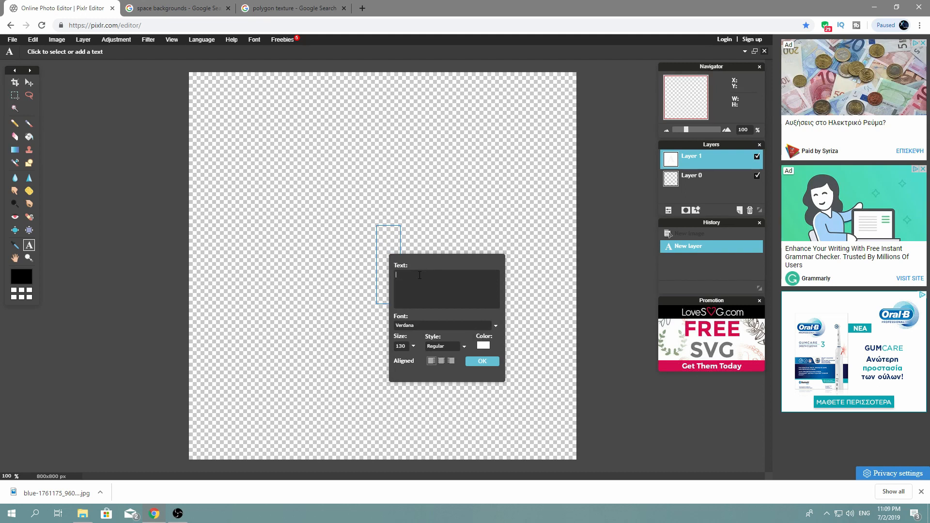
# Add the letter "K" as white Verdana text at size 130 and rasterize its layer
pyautogui.write('K')
pyautogui.click(478, 362)
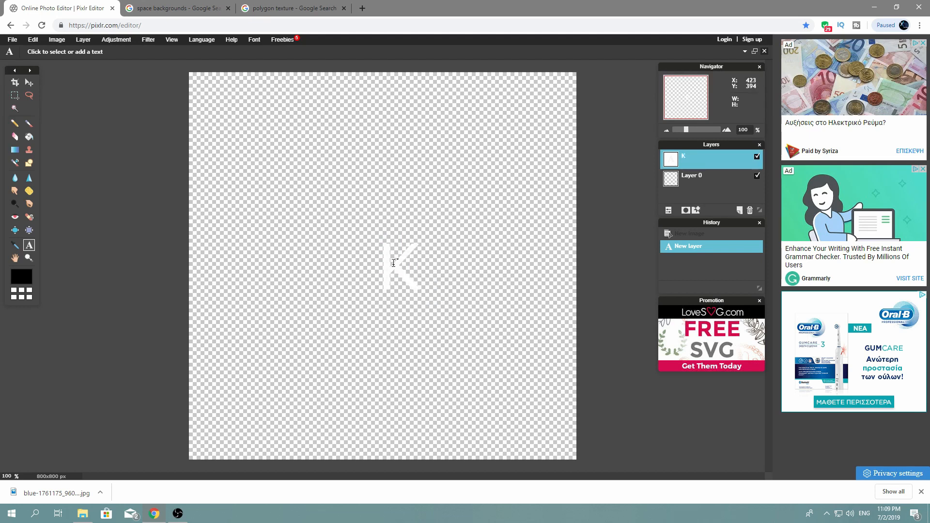
pyautogui.rightClick(688, 159)
pyautogui.click(719, 236)
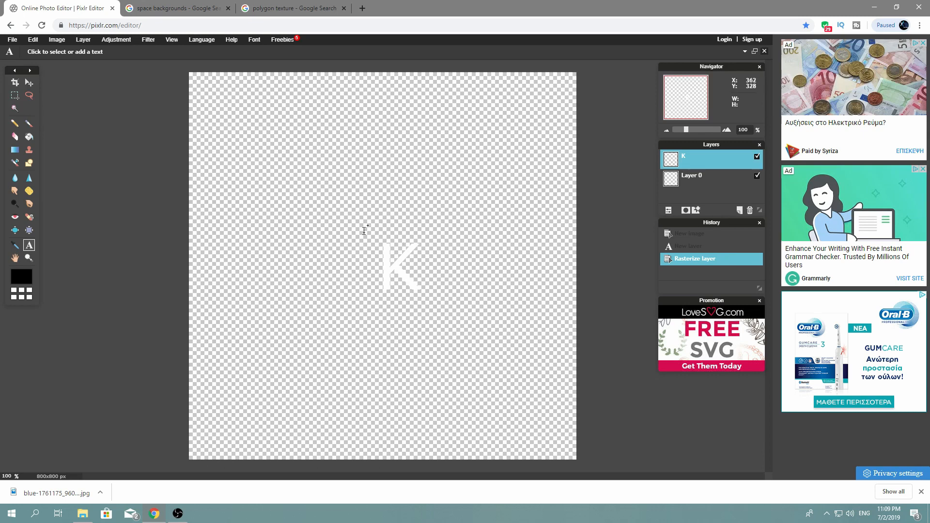
# Enlarge the K to fill most of the canvas, narrow it, tilt it slightly clockwise, and nudge it up and right
pyautogui.click(33, 39)
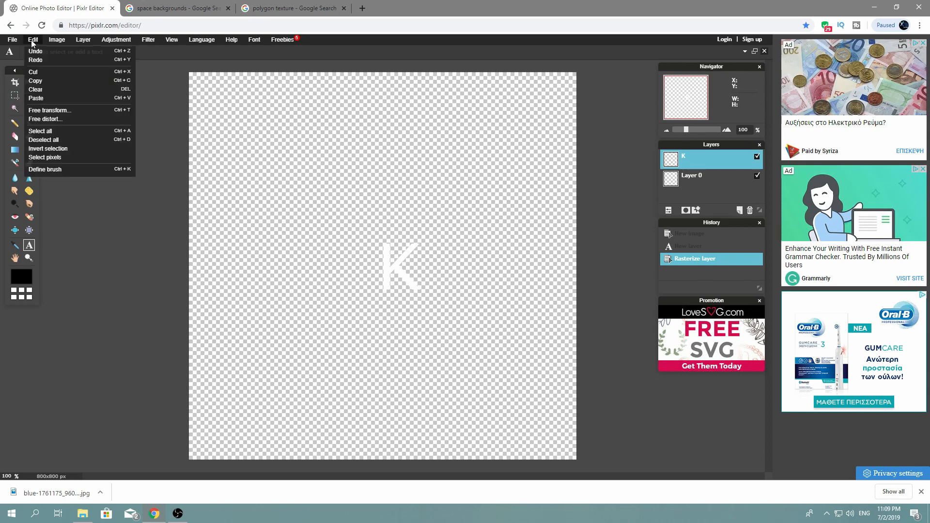
pyautogui.click(56, 119)
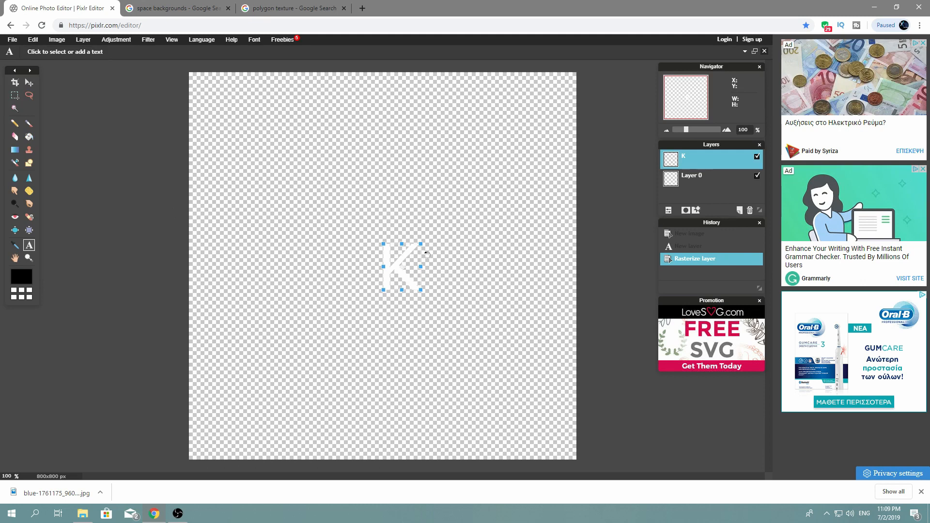
pyautogui.moveTo(420, 243); pyautogui.dragTo(508, 134)
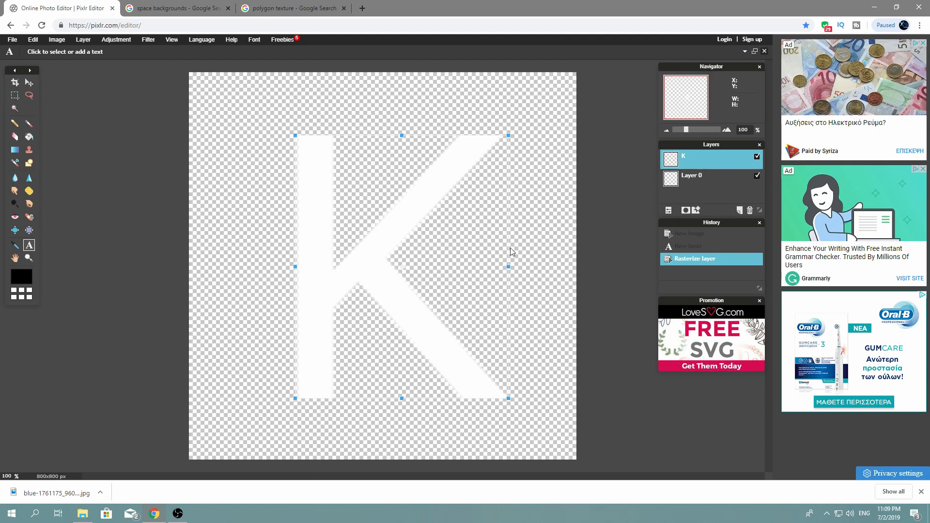
pyautogui.moveTo(507, 266); pyautogui.dragTo(490, 268)
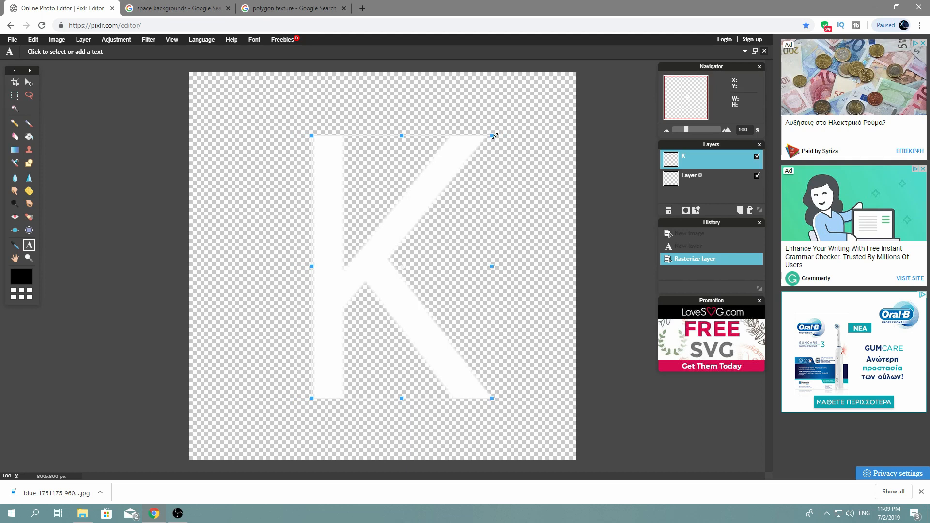
pyautogui.moveTo(493, 134); pyautogui.dragTo(504, 142)
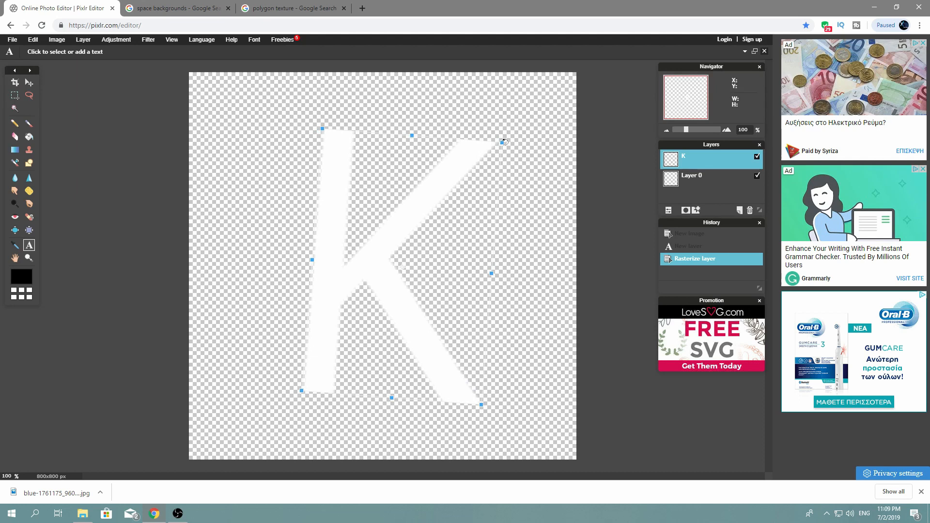
pyautogui.click(593, 164)
pyautogui.click(363, 276)
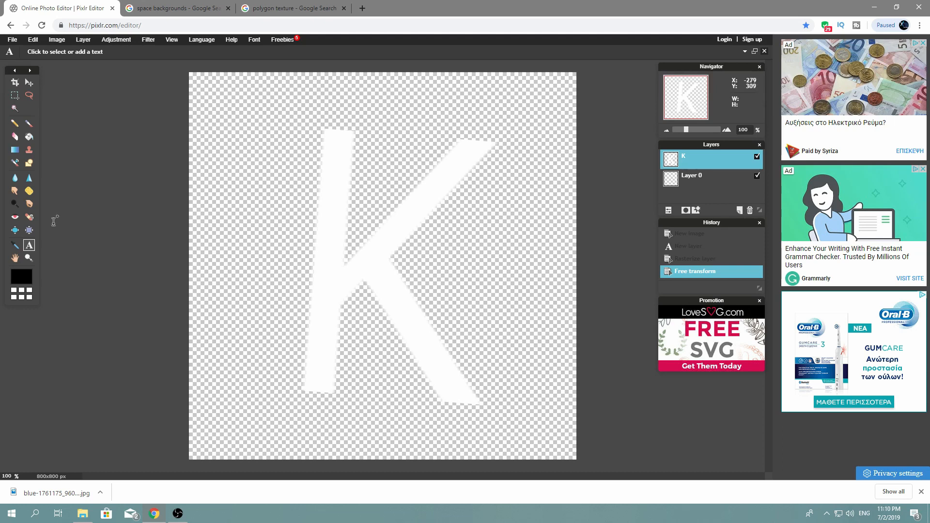
pyautogui.click(30, 83)
pyautogui.moveTo(362, 269); pyautogui.dragTo(372, 259)
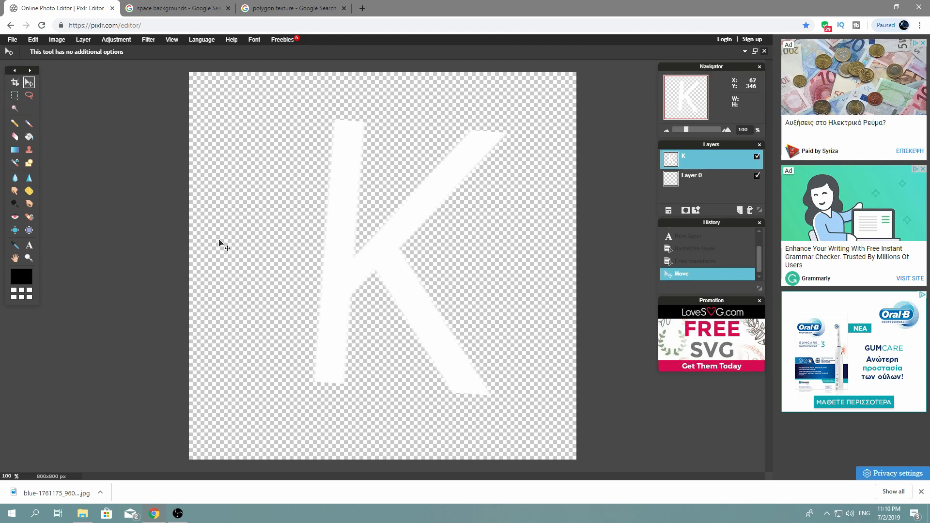
# Browse the polygon texture image results in the browser and preview the Blue Triangles Polygon image from Pixabay
pyautogui.click(298, 8)
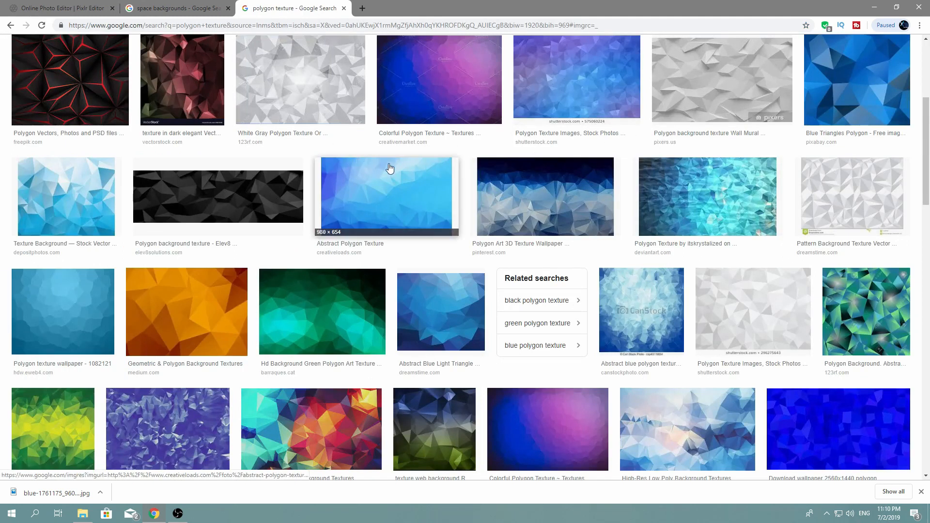
pyautogui.scroll(-2, 389, 169)
pyautogui.scroll(-5, 389, 168)
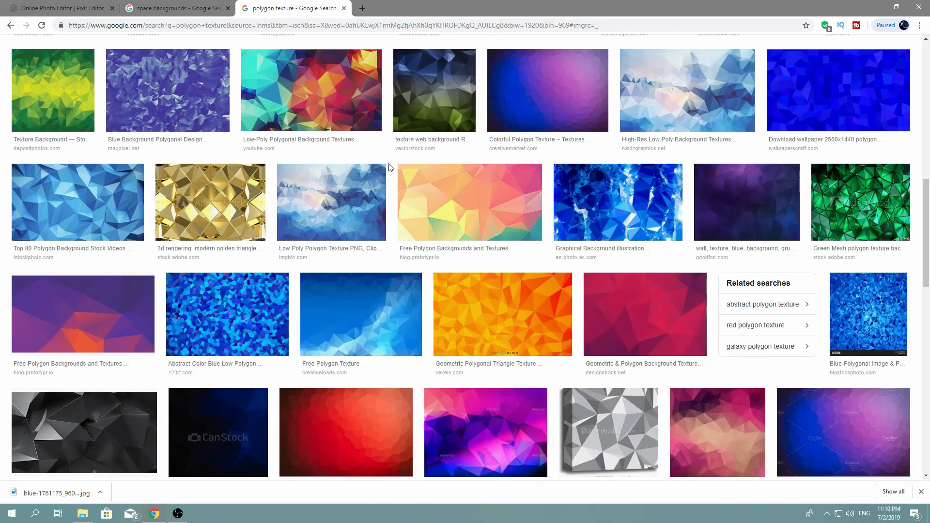
pyautogui.scroll(-1, 389, 168)
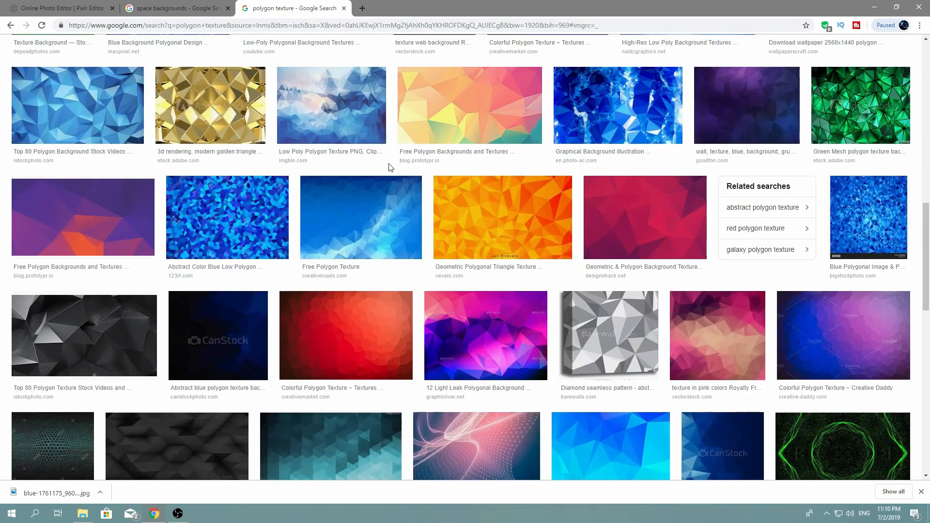
pyautogui.scroll(4, 389, 168)
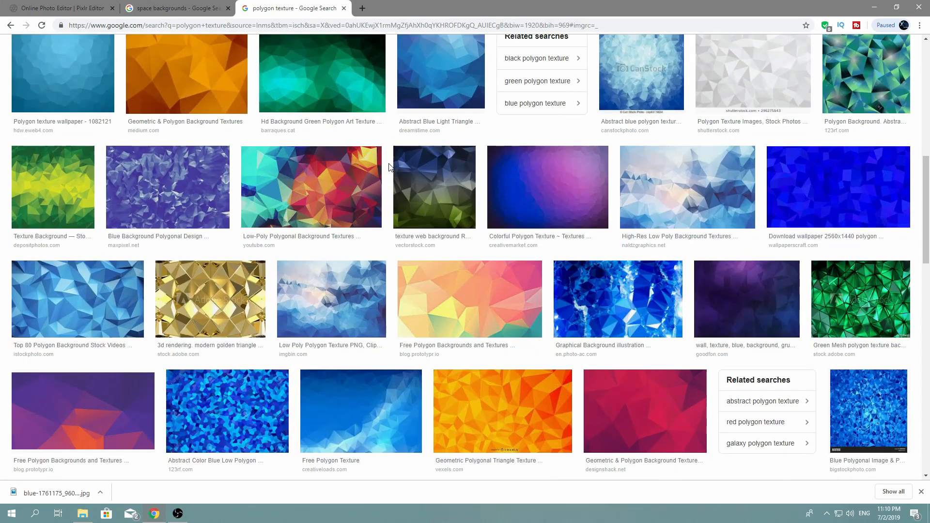
pyautogui.scroll(1, 389, 167)
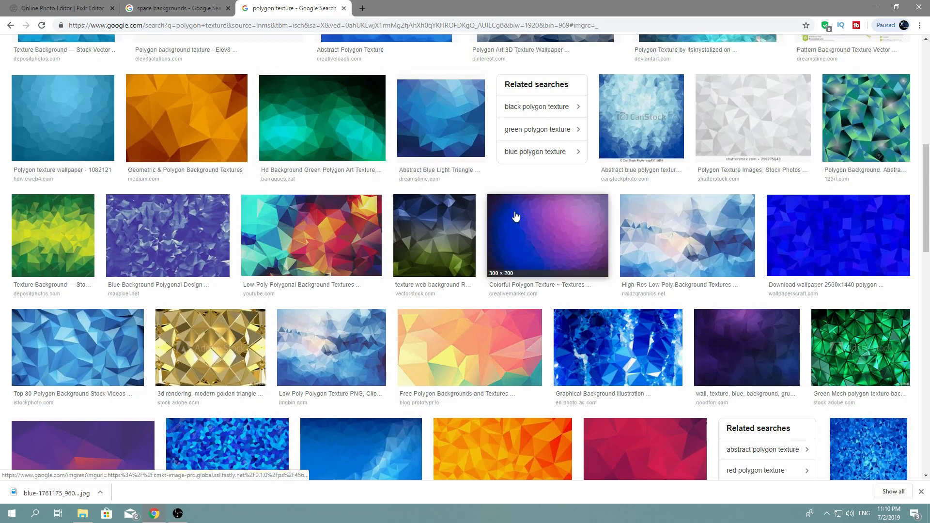
pyautogui.scroll(-6, 514, 212)
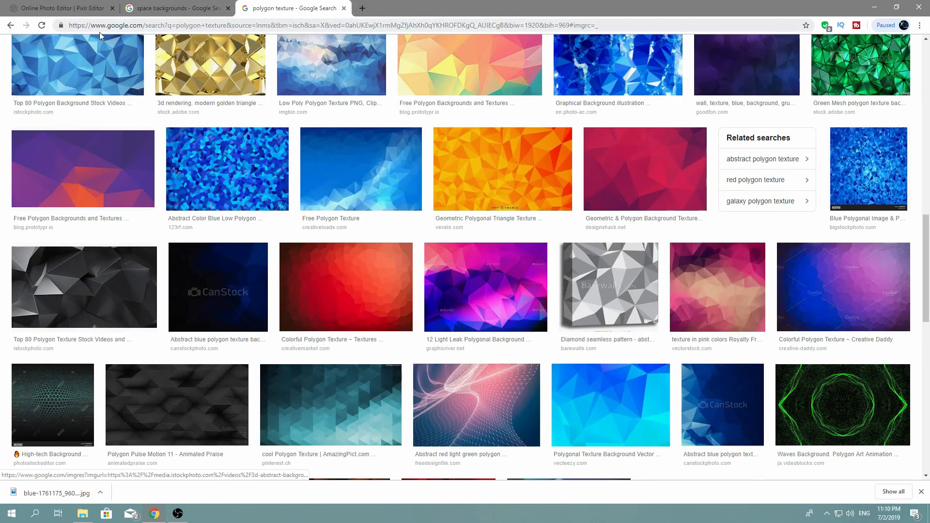
pyautogui.scroll(9, 353, 160)
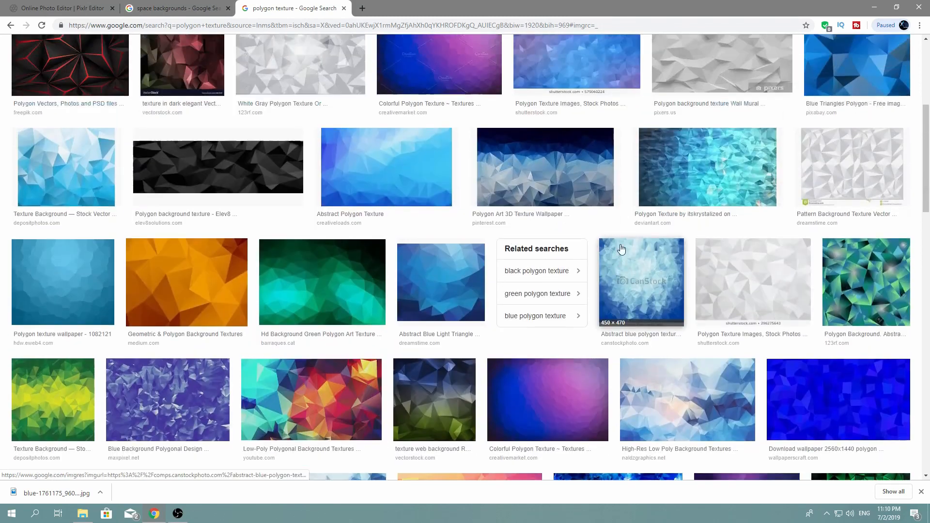
pyautogui.scroll(2, 727, 204)
pyautogui.click(846, 157)
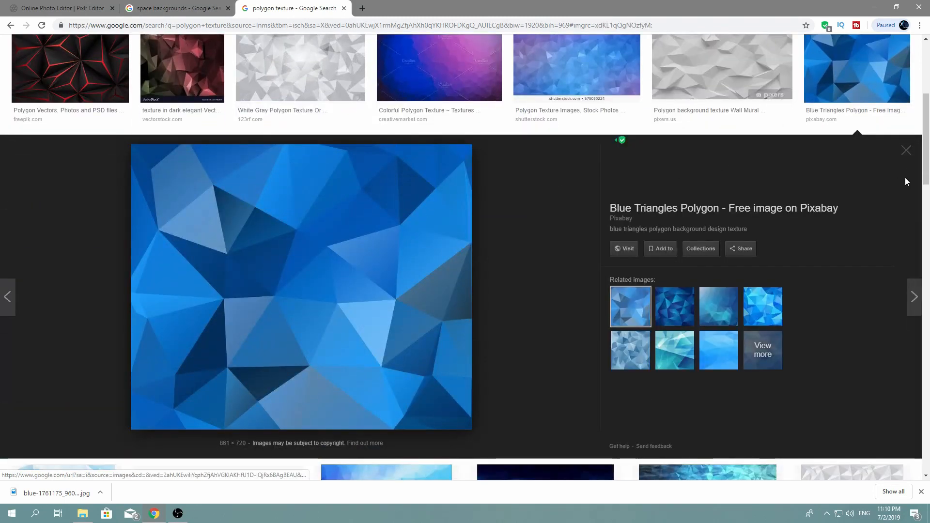
pyautogui.click(905, 152)
# Return to the Pixlr editor and add the blue triangles polygon image file as a new layer above the K
pyautogui.click(92, 9)
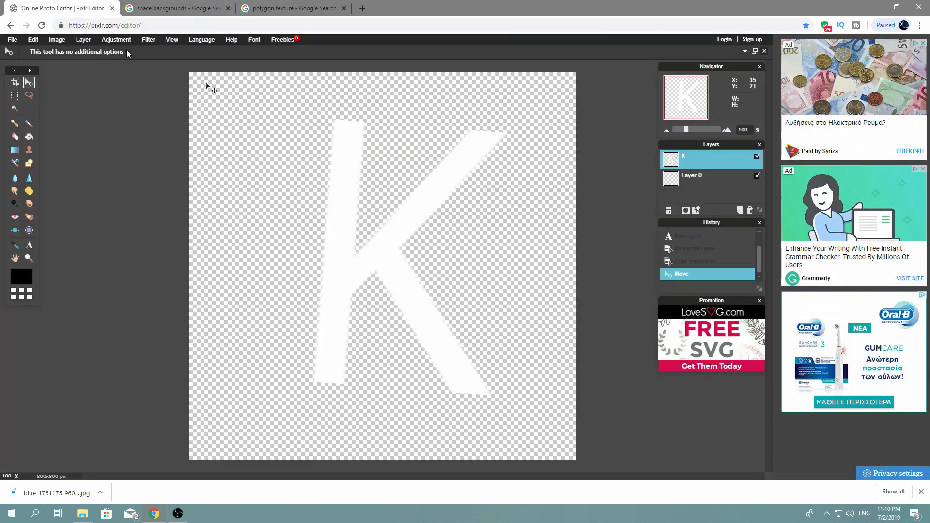
pyautogui.click(82, 39)
pyautogui.click(112, 80)
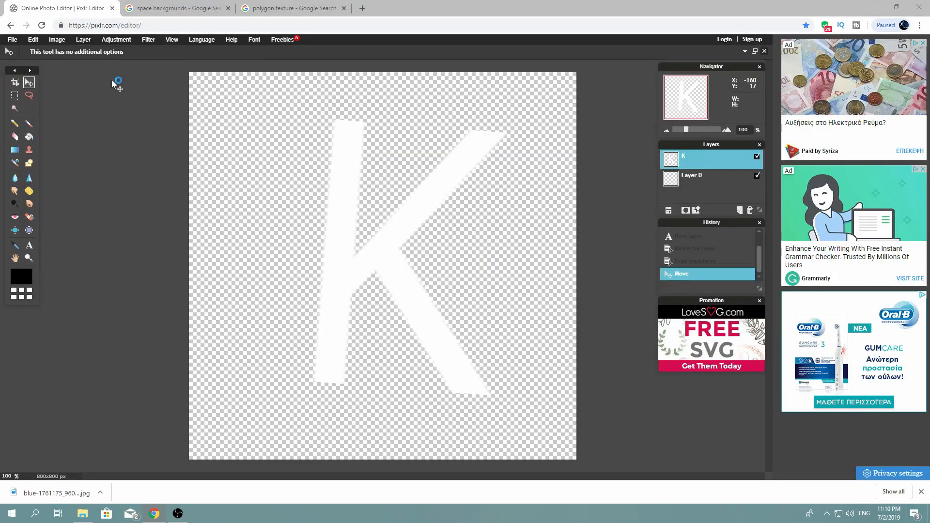
pyautogui.doubleClick(452, 247)
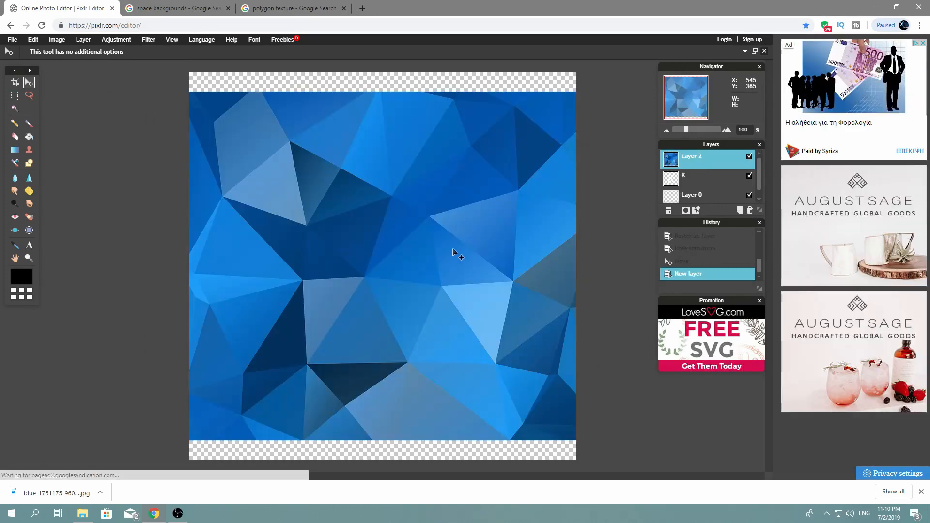
# Free-transform the polygon texture layer, scaling it down and rotating it slightly counter-clockwise so it covers the K, and apply the transform
pyautogui.click(31, 41)
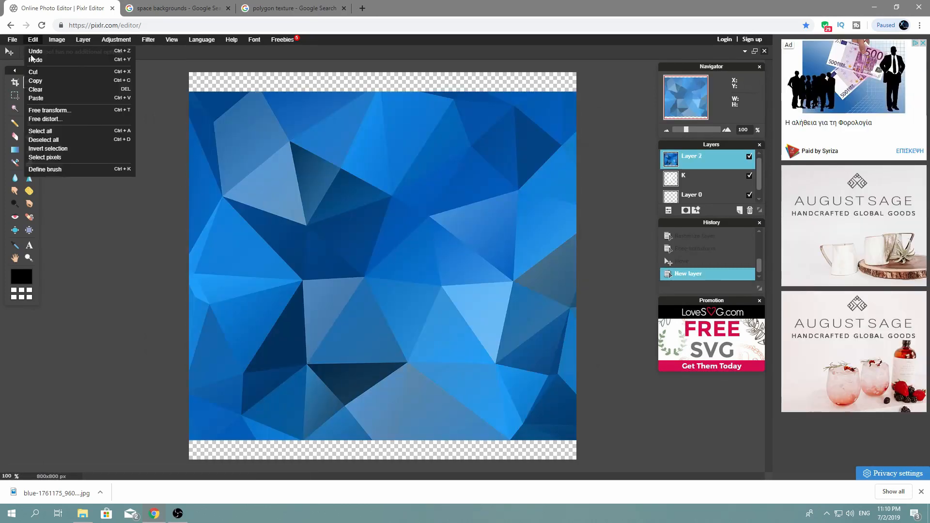
pyautogui.click(59, 112)
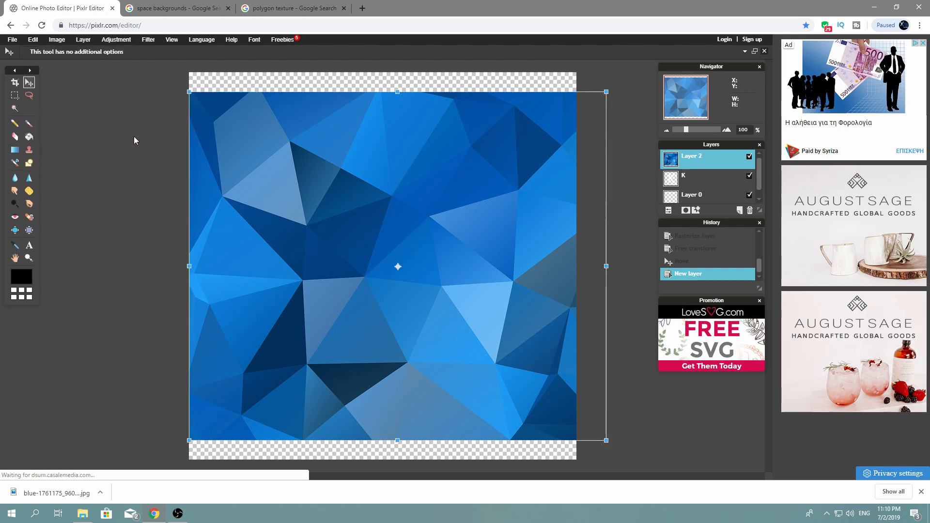
pyautogui.moveTo(190, 94); pyautogui.dragTo(230, 126)
pyautogui.moveTo(292, 169); pyautogui.dragTo(285, 152)
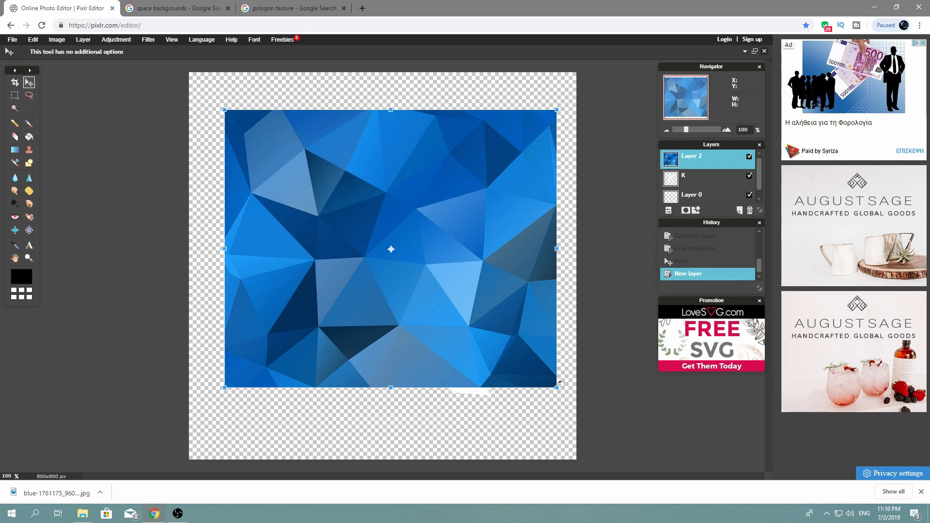
pyautogui.moveTo(556, 387); pyautogui.dragTo(574, 406)
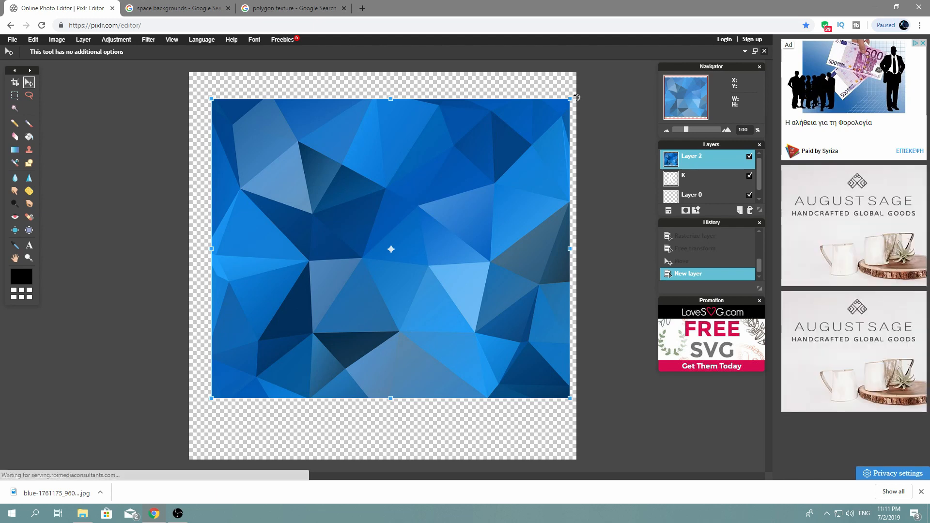
pyautogui.moveTo(576, 98); pyautogui.dragTo(558, 86)
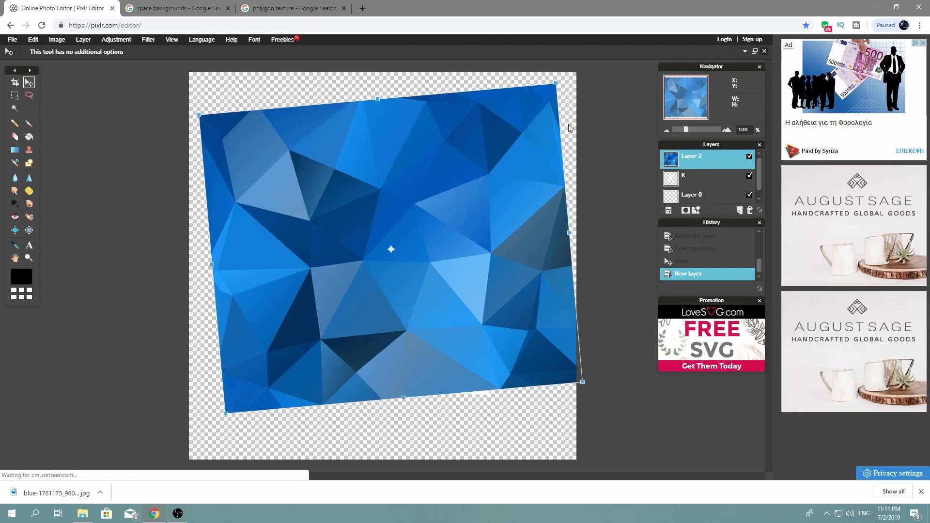
pyautogui.moveTo(555, 85); pyautogui.dragTo(561, 78)
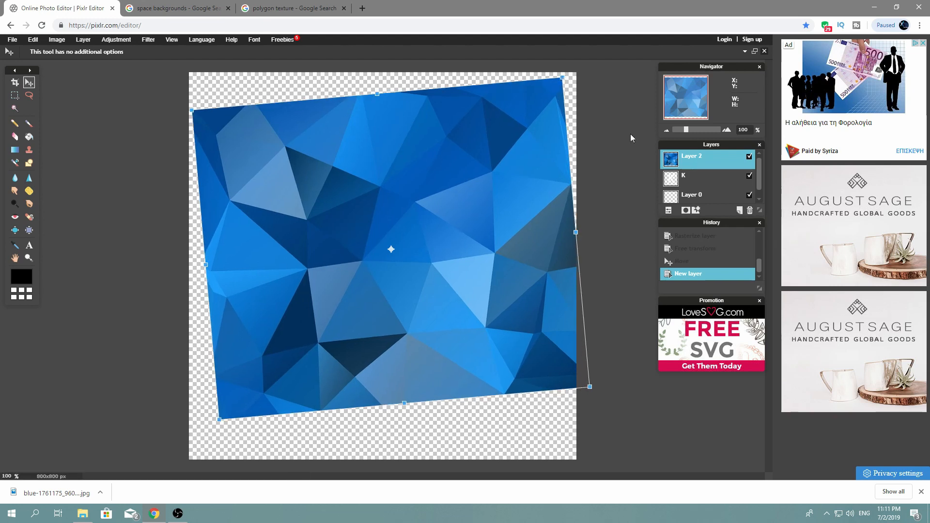
pyautogui.click(630, 134)
pyautogui.click(352, 276)
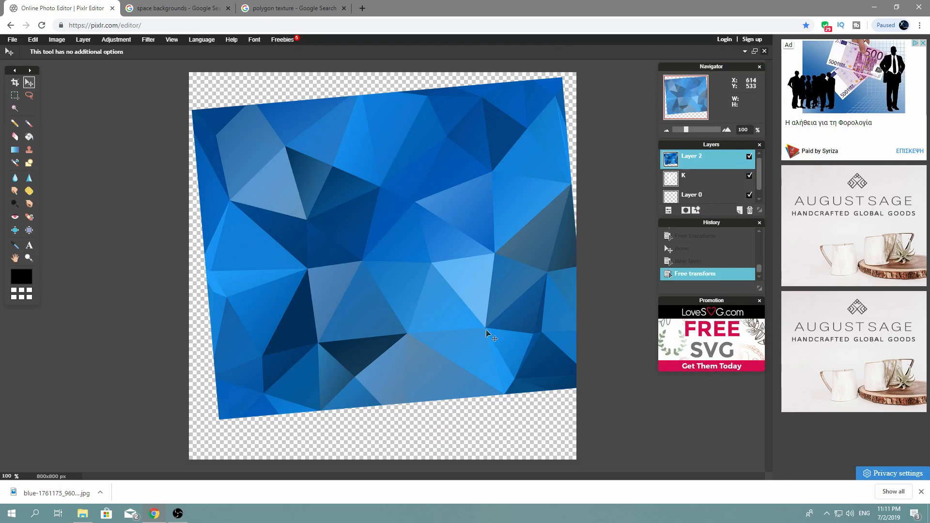
# Select the K shape on its layer with the Wand tool, invert the selection, and clear that area from the texture on Layer 2
pyautogui.click(680, 179)
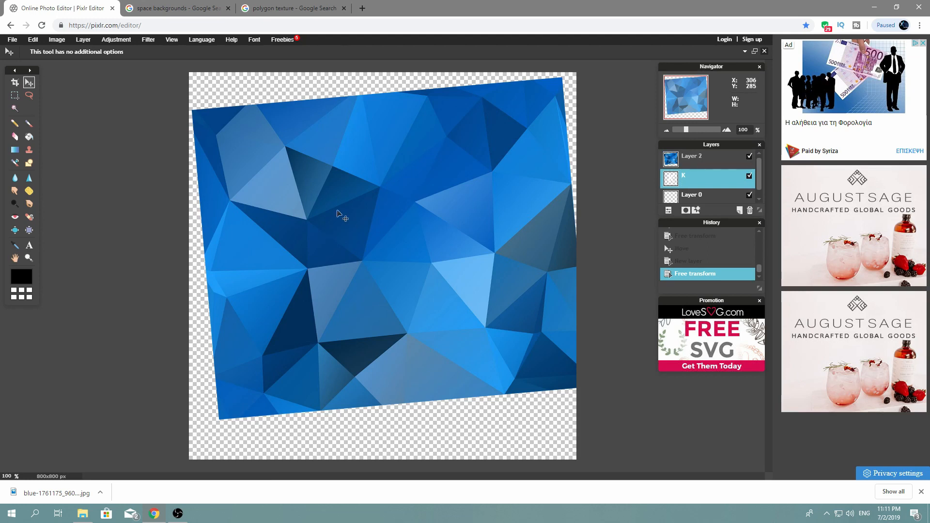
pyautogui.click(14, 109)
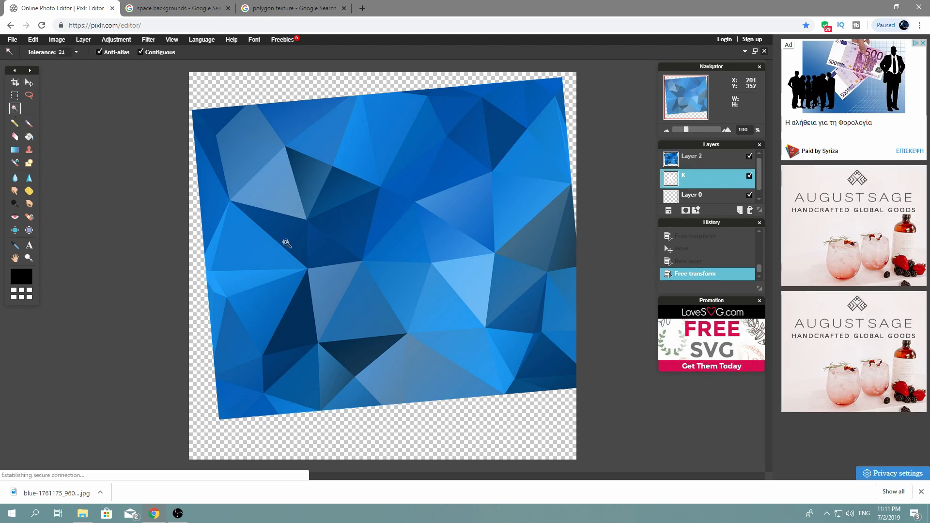
pyautogui.click(348, 248)
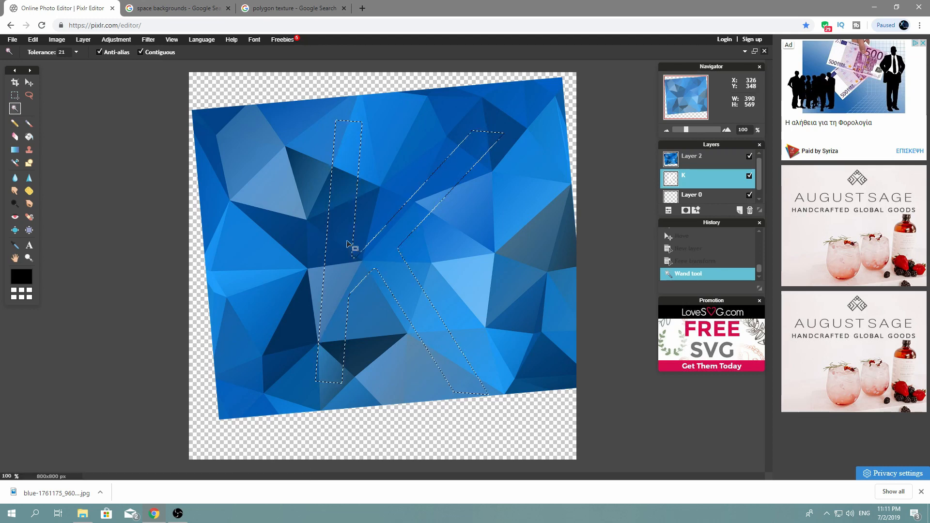
pyautogui.rightClick(346, 239)
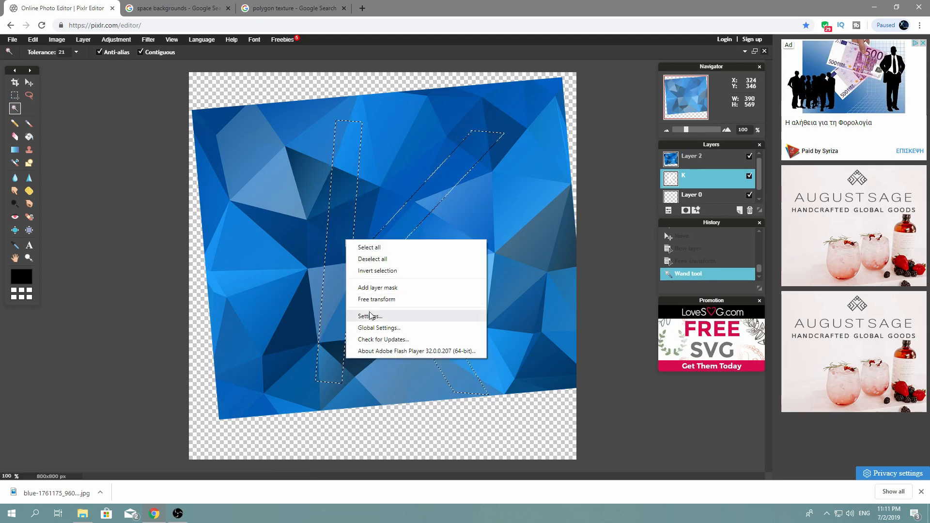
pyautogui.click(374, 271)
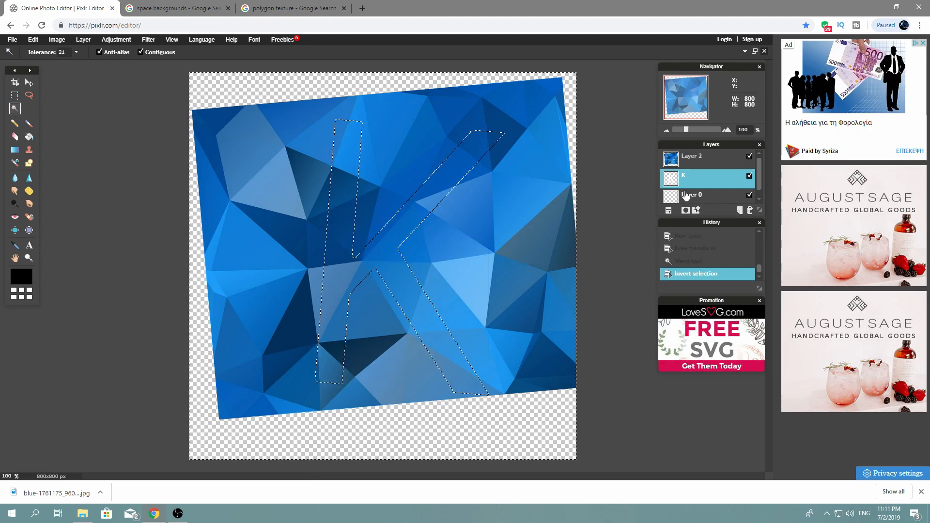
pyautogui.click(690, 160)
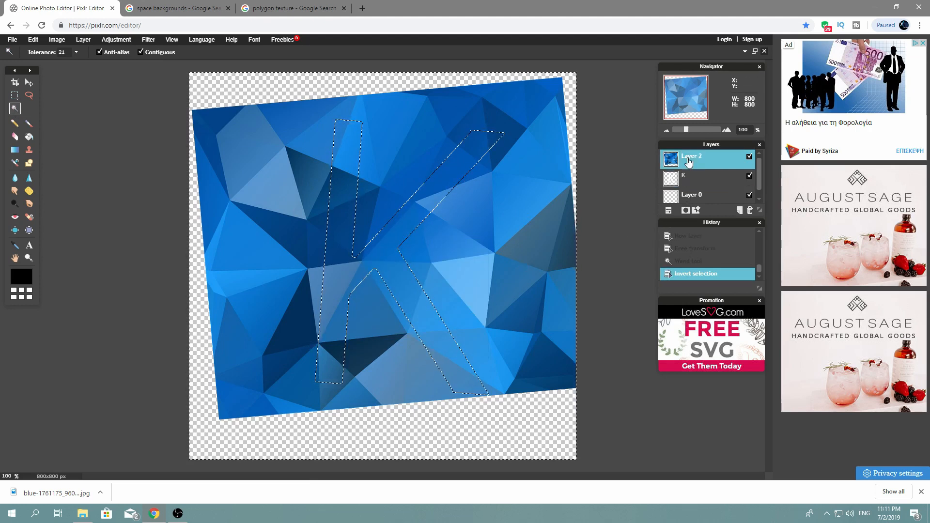
pyautogui.press('Delete')
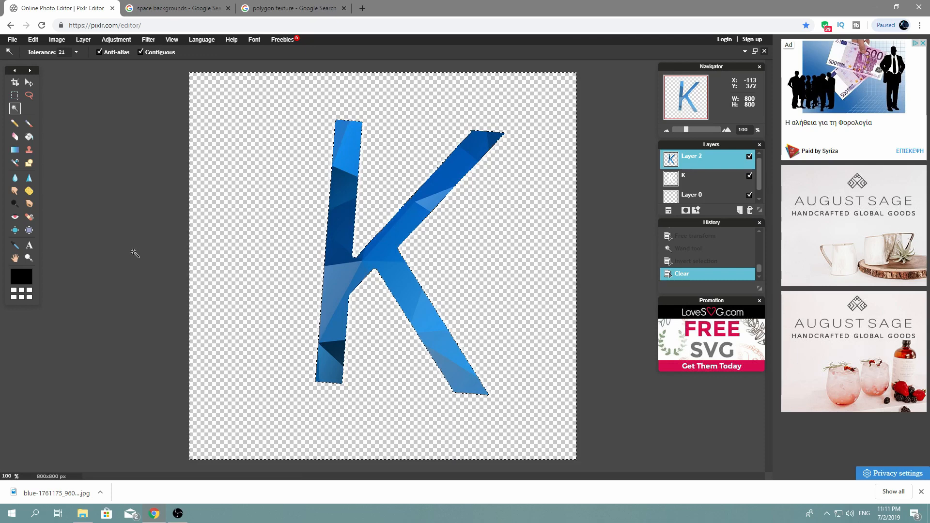
# Deselect everything and clear the contents of the K layer beneath the textured letter
pyautogui.press('l')
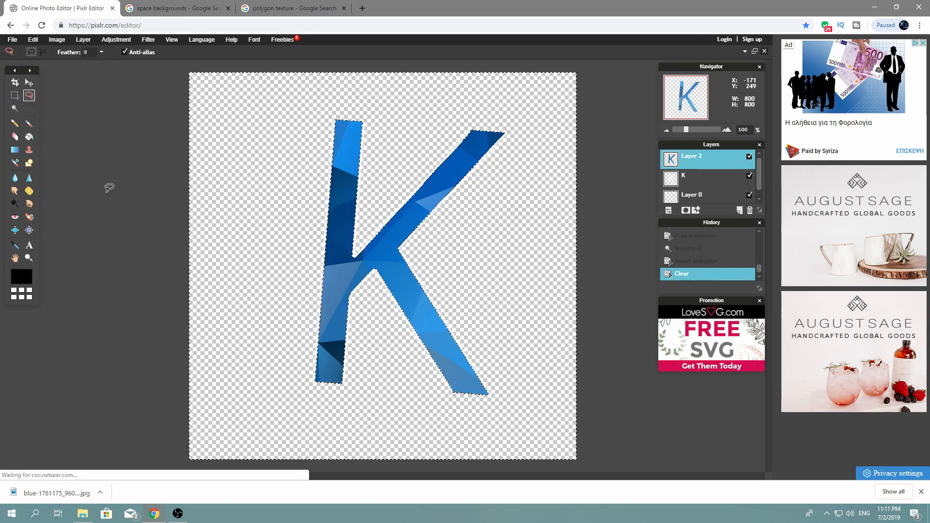
pyautogui.hotkey('ctrl', 'd')
pyautogui.click(107, 192)
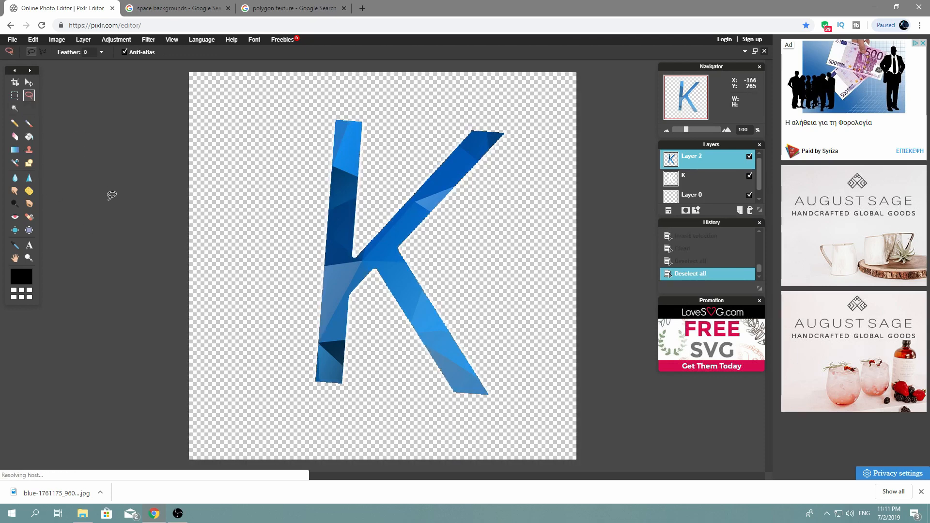
pyautogui.press('v')
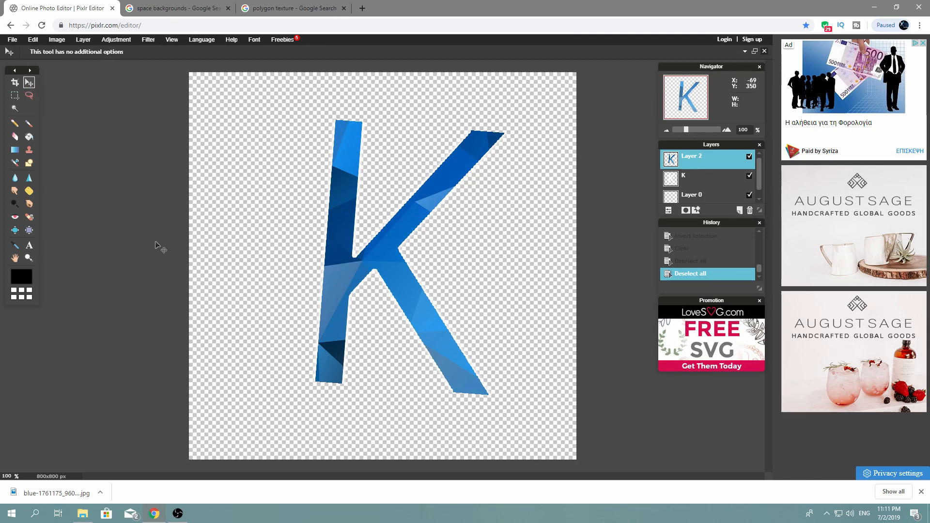
pyautogui.click(684, 180)
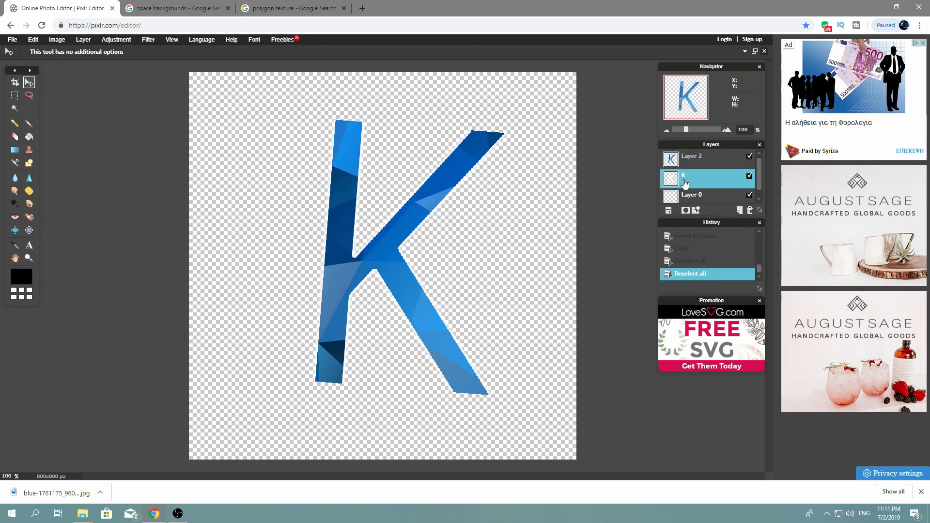
pyautogui.press('Delete')
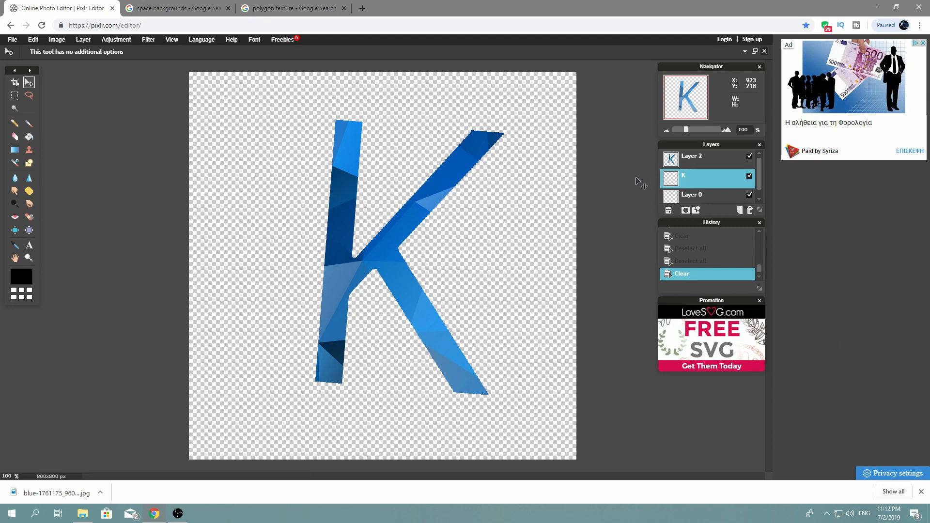
# Add an outer glow layer style to Layer 2 with maximum hardness, a slightly larger size and white (ffffff) as its color
pyautogui.rightClick(671, 159)
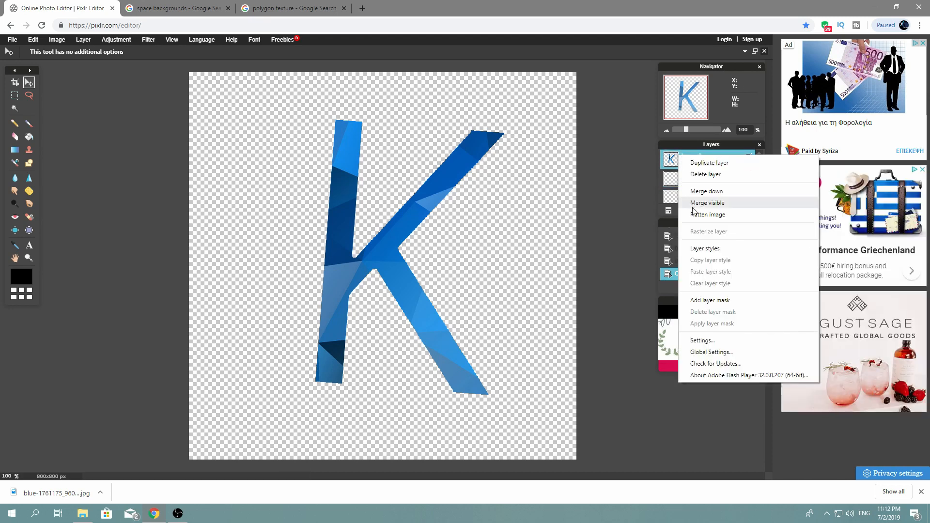
pyautogui.click(690, 241)
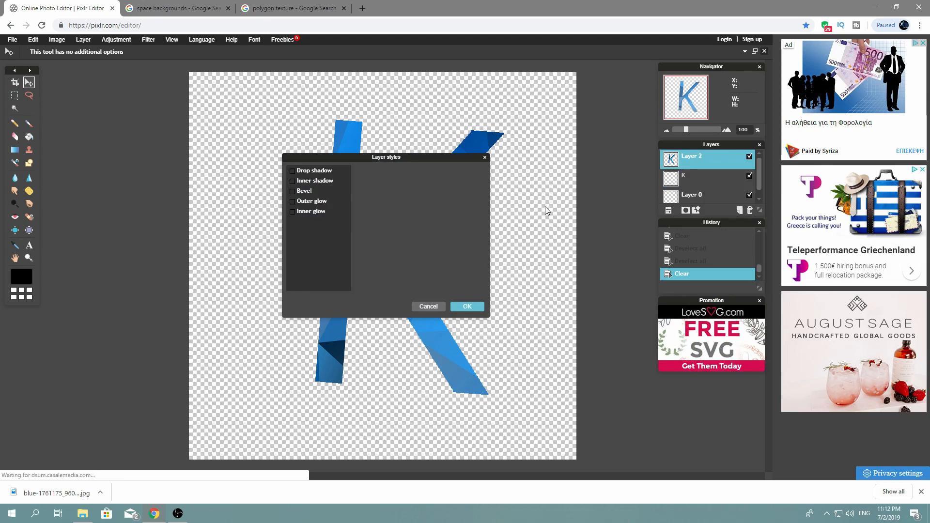
pyautogui.click(309, 201)
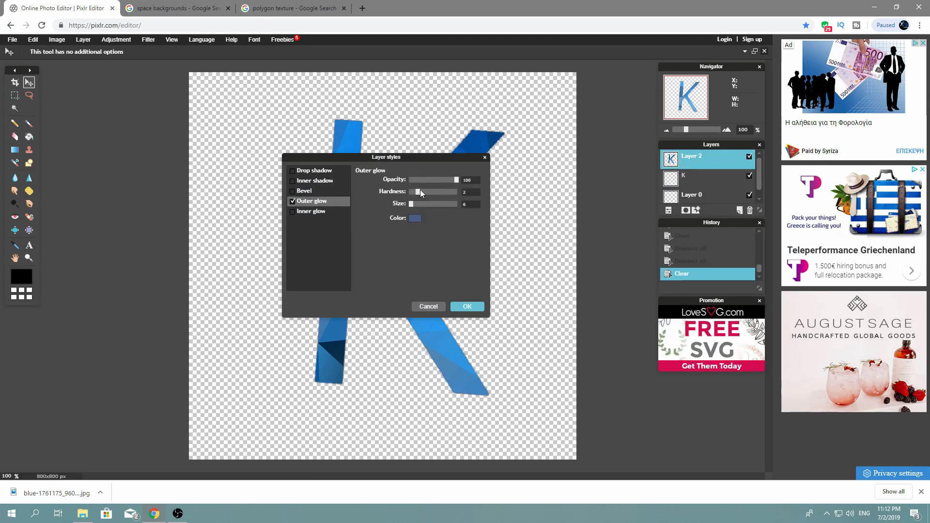
pyautogui.moveTo(418, 191)
pyautogui.mouseDown()
pyautogui.moveTo(457, 192)
pyautogui.moveTo(414, 207)
pyautogui.mouseUp()
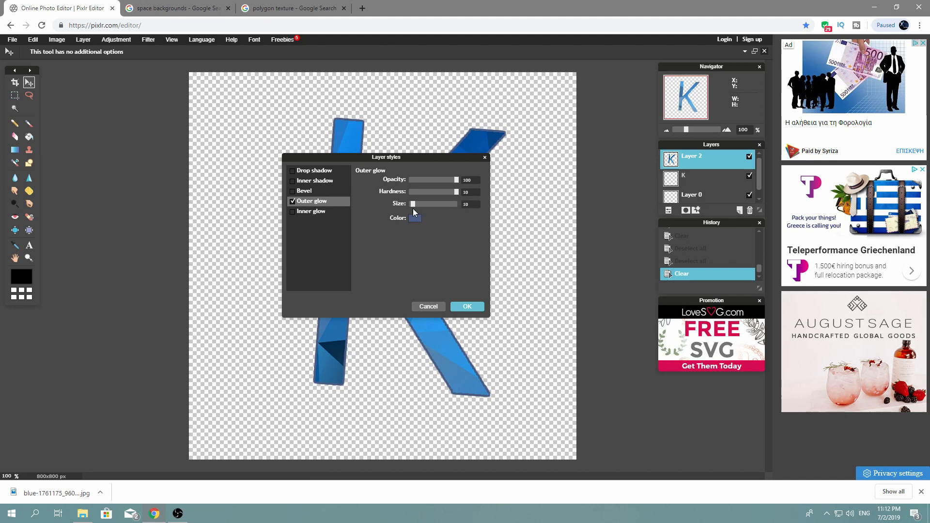
pyautogui.click(414, 218)
pyautogui.click(327, 177)
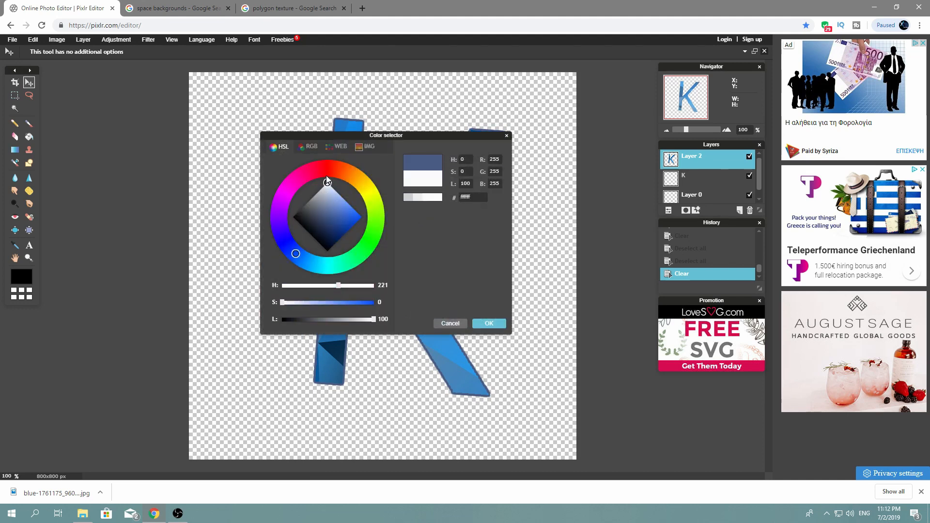
pyautogui.click(487, 321)
pyautogui.click(475, 304)
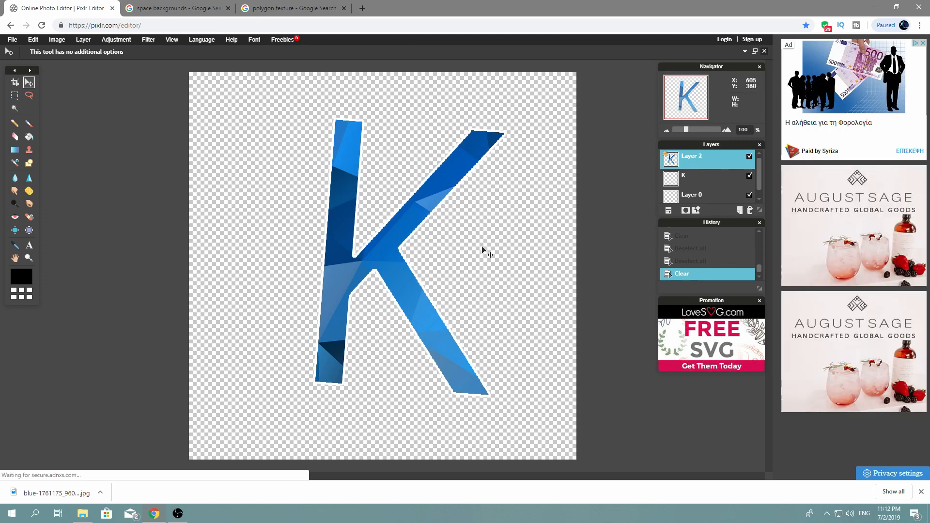
# Recolor the textured K on Layer 2 to pink by setting the hue to 124 with Hue & Saturation
pyautogui.click(109, 40)
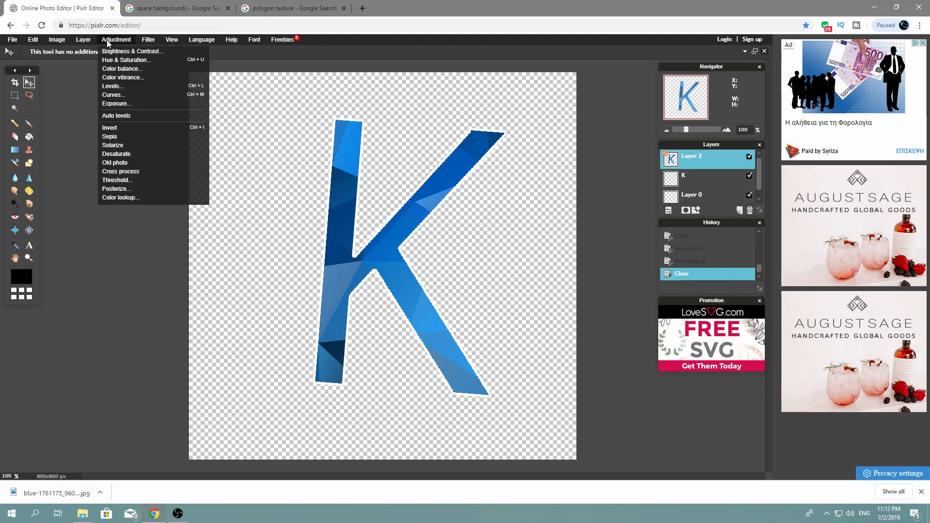
pyautogui.click(114, 59)
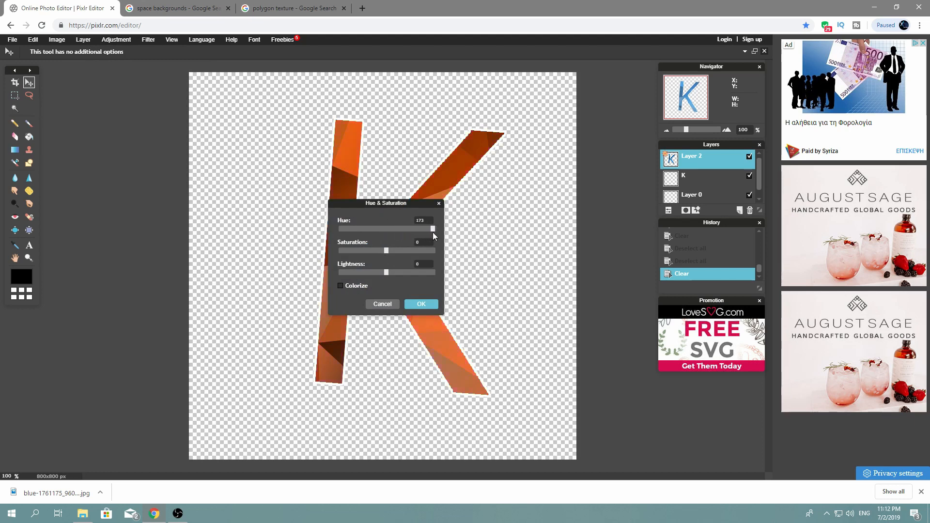
pyautogui.moveTo(406, 203); pyautogui.dragTo(584, 246)
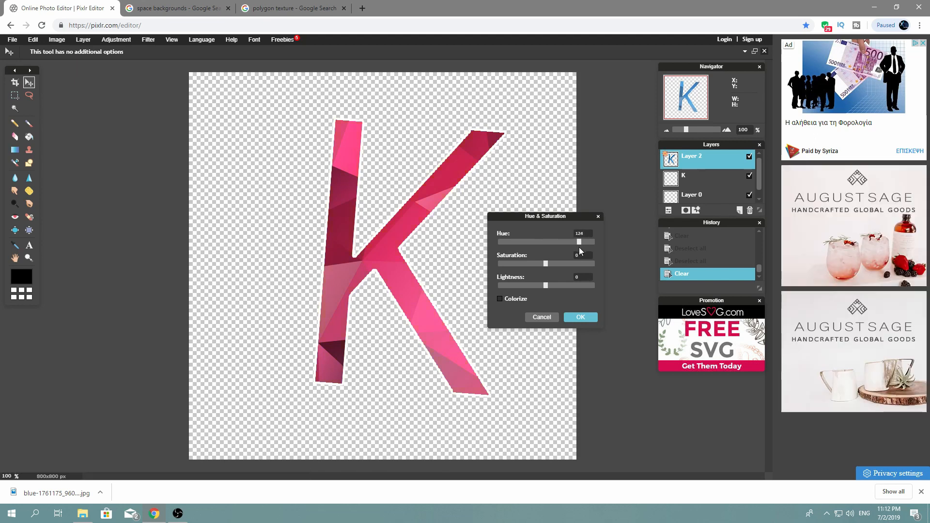
pyautogui.click(581, 317)
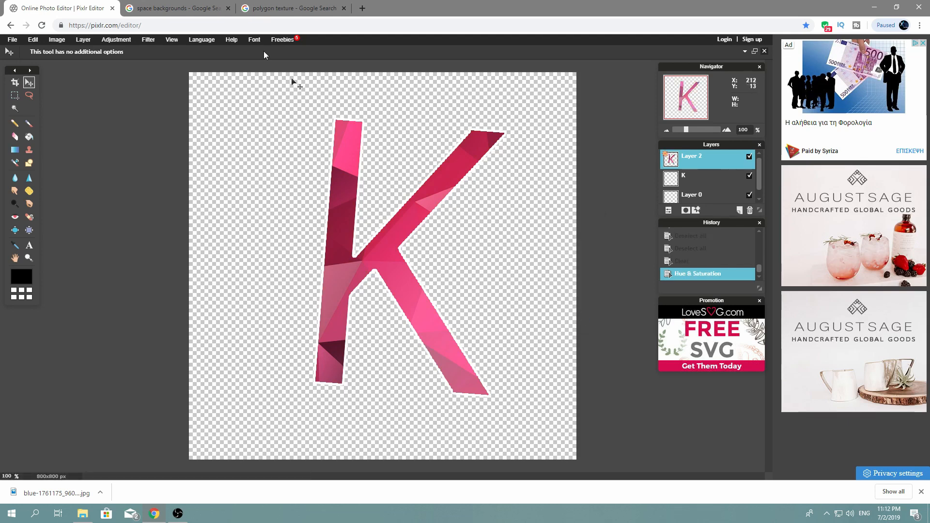
# Browse the space backgrounds image results in the browser and save the purple NASA Crab nebula image as PIA17563-1920x1200.jpg
pyautogui.click(174, 9)
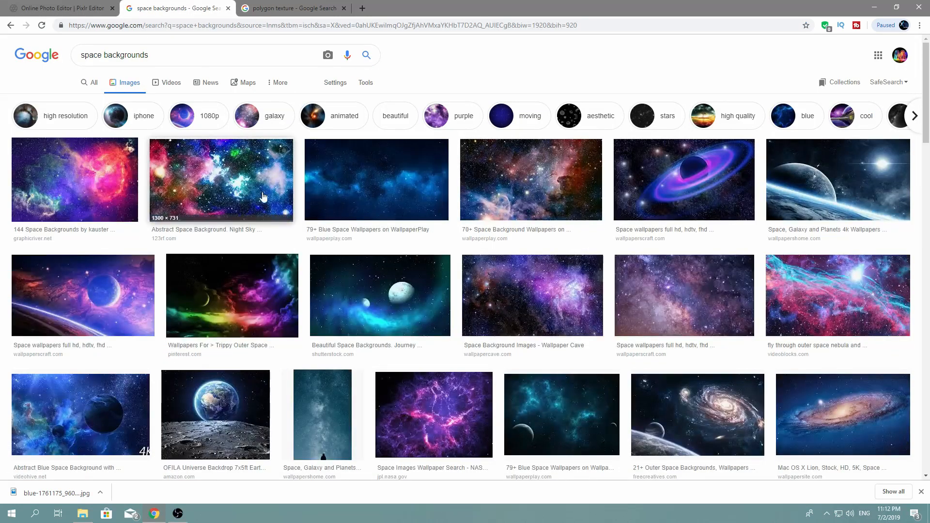
pyautogui.scroll(-5, 263, 198)
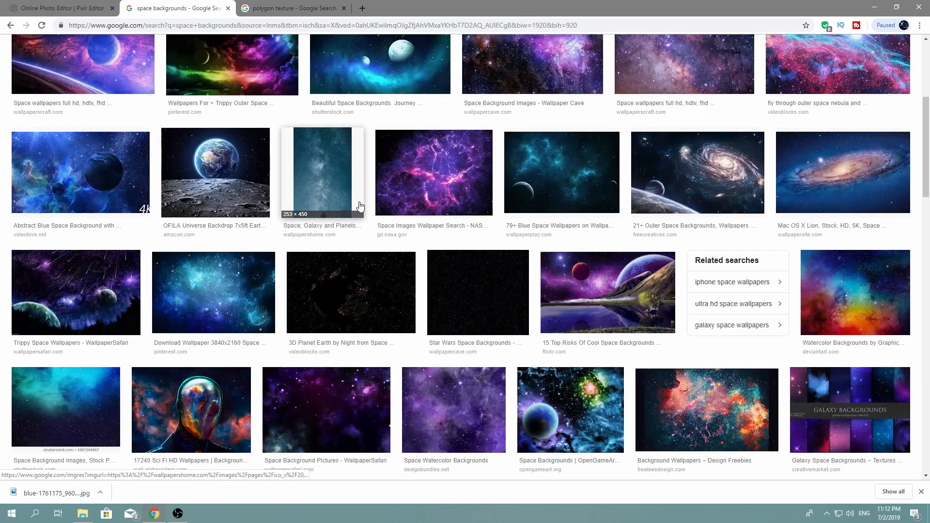
pyautogui.scroll(-3, 359, 210)
pyautogui.scroll(3, 358, 209)
pyautogui.scroll(-1, 358, 209)
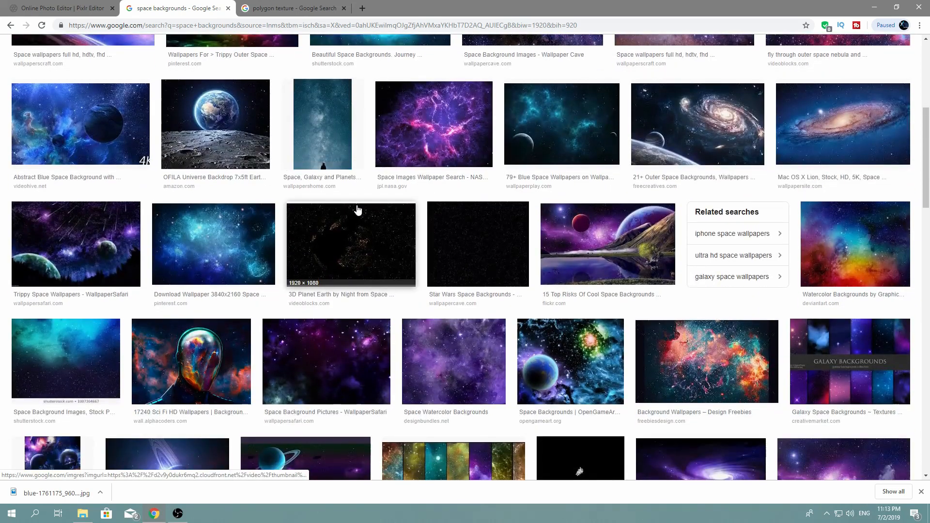
pyautogui.scroll(-5, 357, 209)
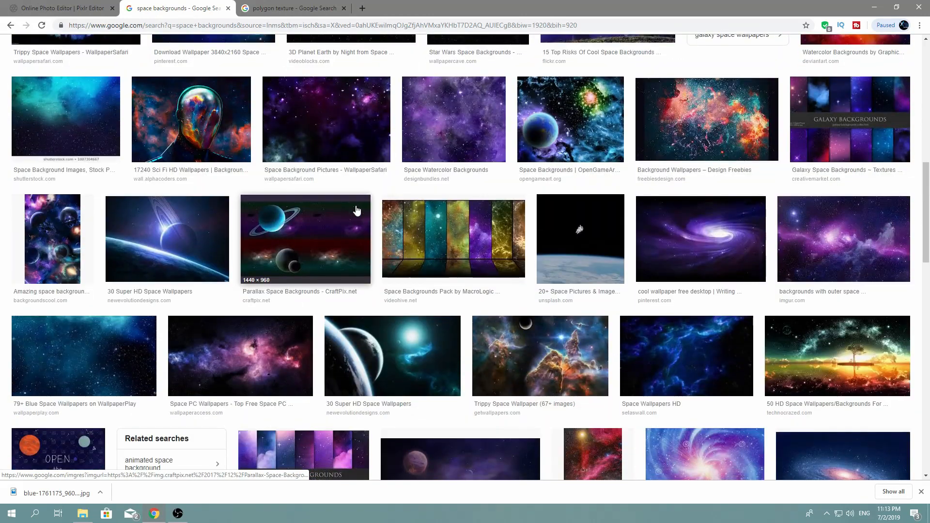
pyautogui.scroll(6, 361, 205)
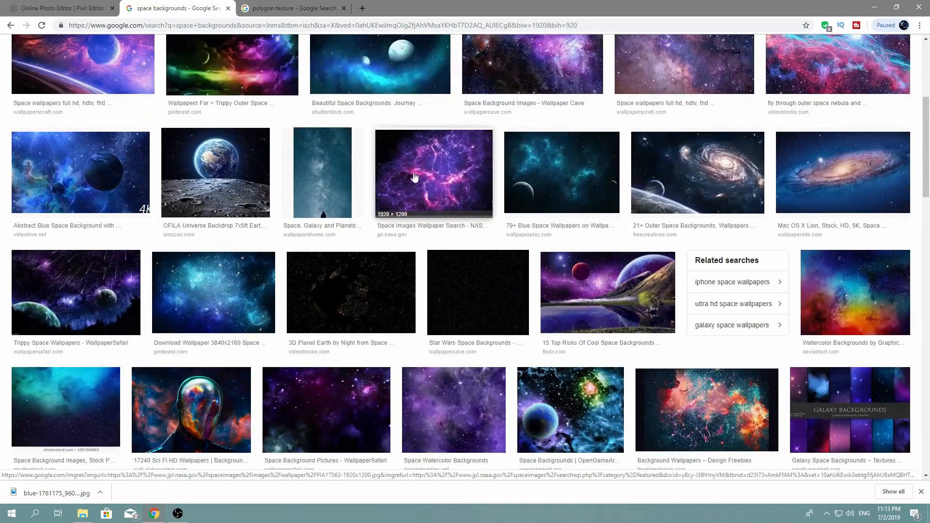
pyautogui.click(415, 177)
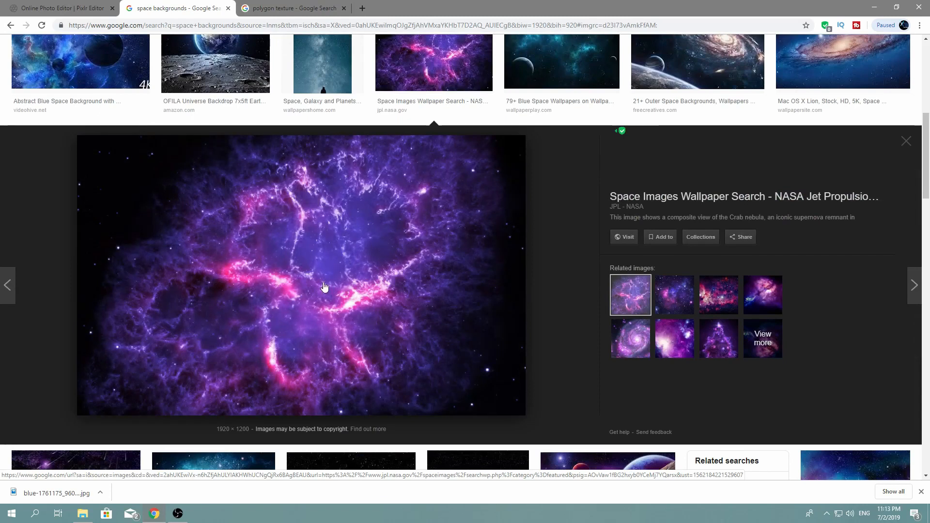
pyautogui.rightClick(304, 274)
pyautogui.click(348, 363)
pyautogui.click(523, 351)
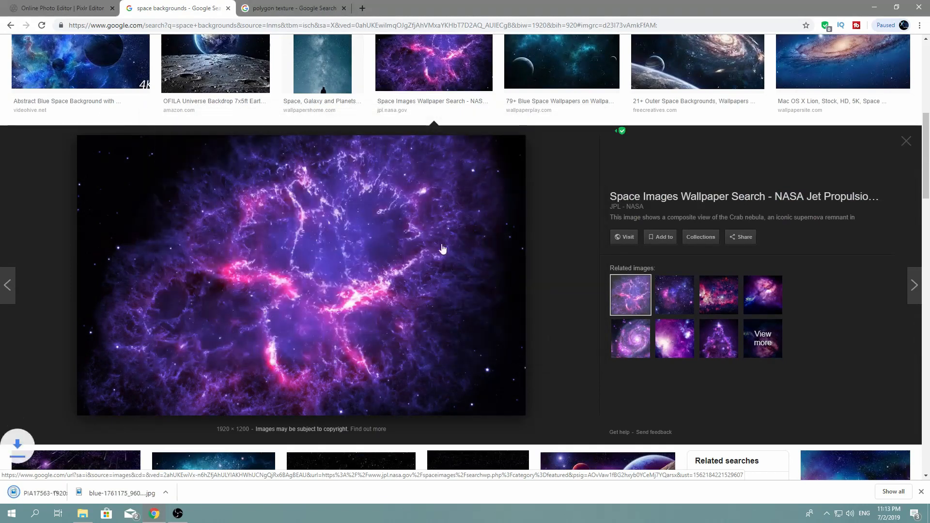
# Return to the Pixlr editor and open PIA17563-1920x1200.jpg as a new layer above the K
pyautogui.click(88, 5)
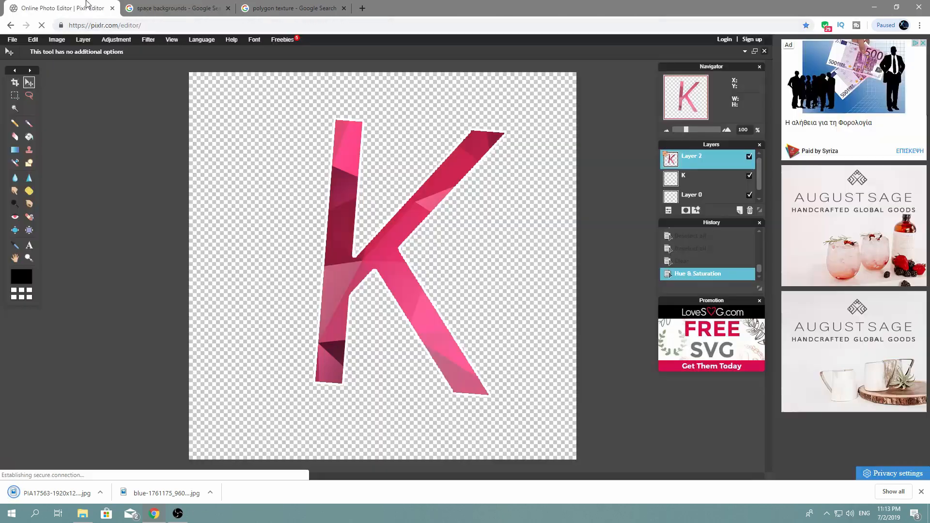
pyautogui.click(81, 40)
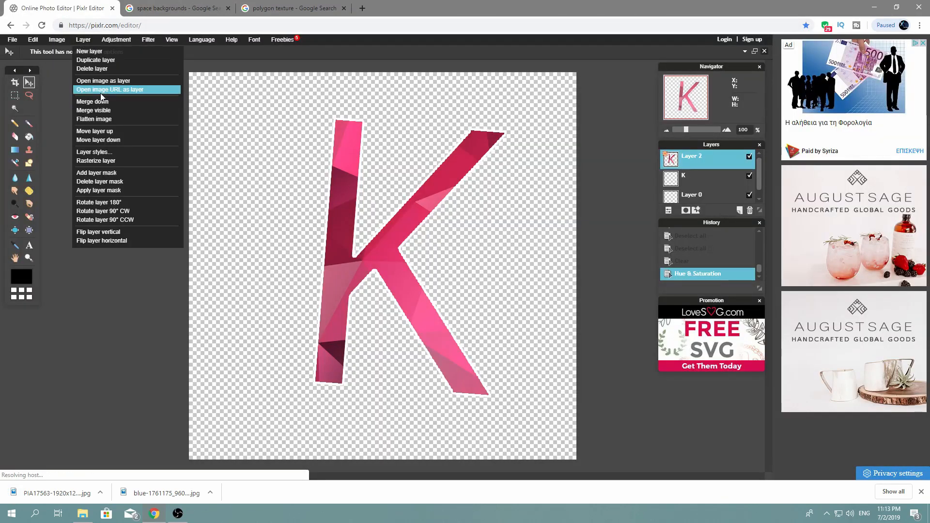
pyautogui.click(103, 80)
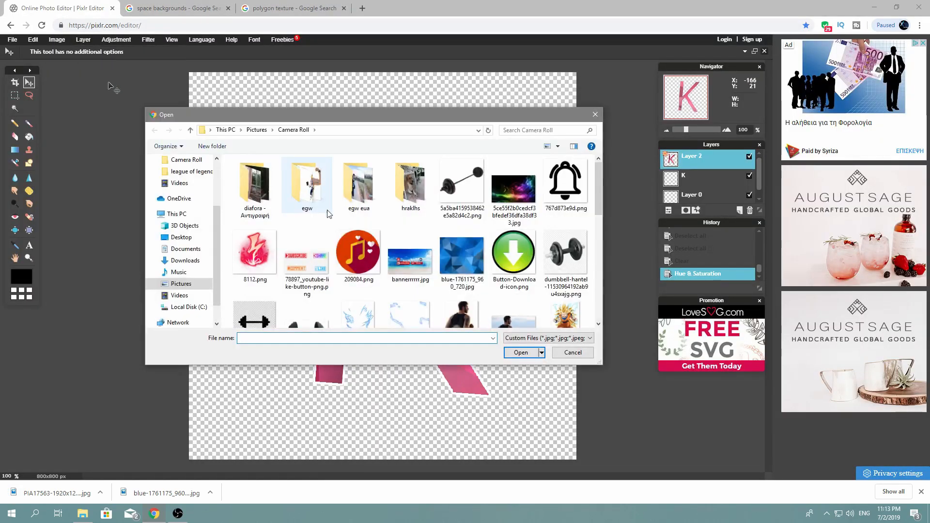
pyautogui.scroll(-5, 327, 214)
pyautogui.click(522, 289)
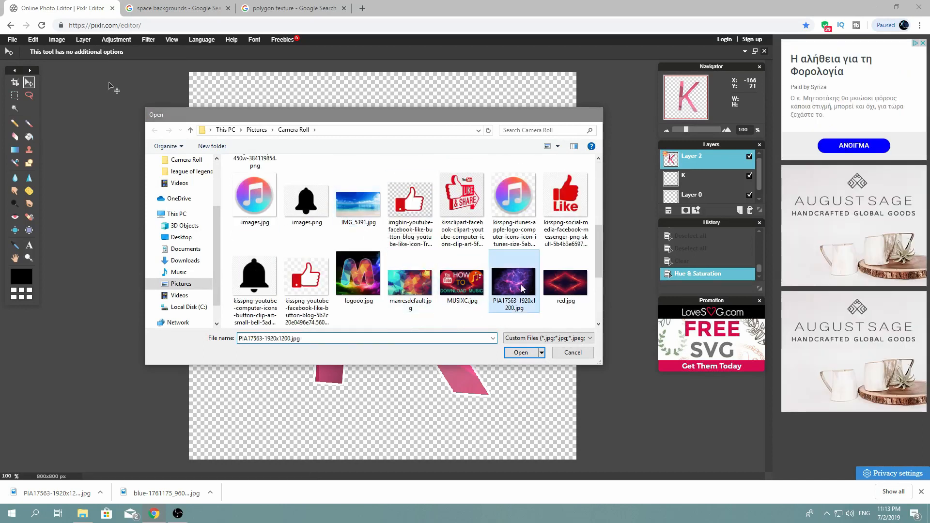
pyautogui.doubleClick(522, 289)
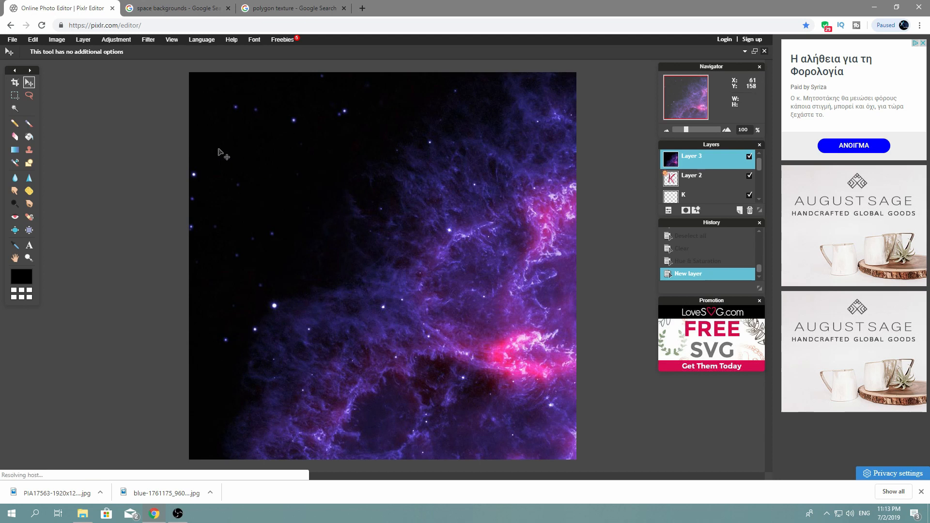
# Free-transform the nebula on Layer 3 so it fills the whole canvas, apply the change, and move the layer below the K layer
pyautogui.moveTo(221, 154); pyautogui.dragTo(173, 146)
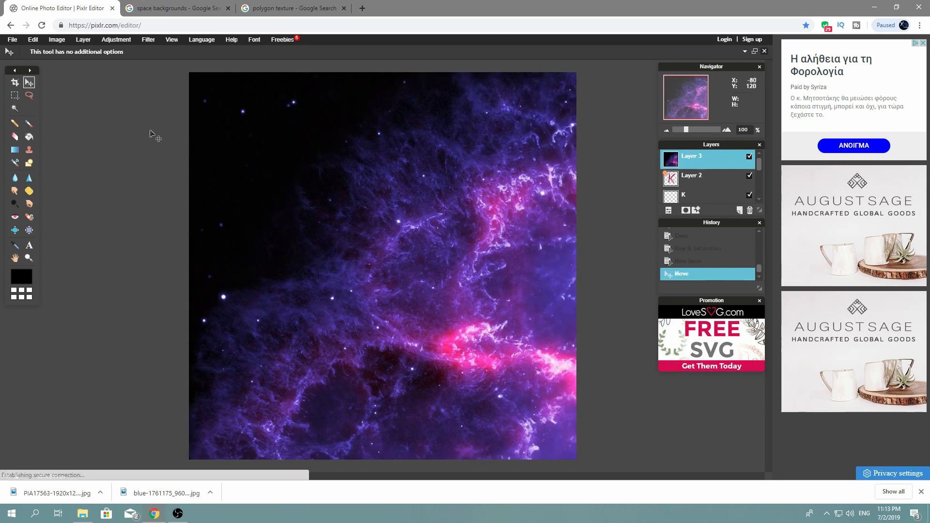
pyautogui.click(33, 40)
pyautogui.click(67, 107)
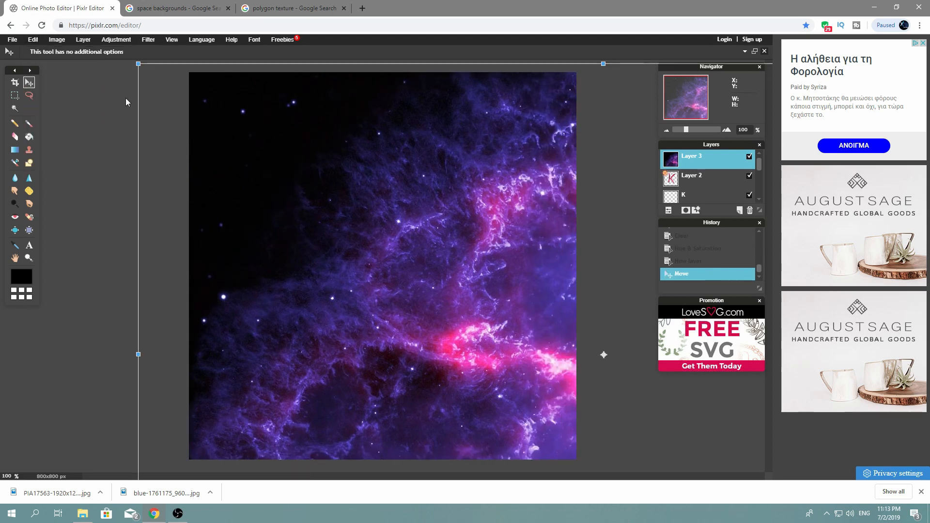
pyautogui.moveTo(138, 63); pyautogui.dragTo(315, 236)
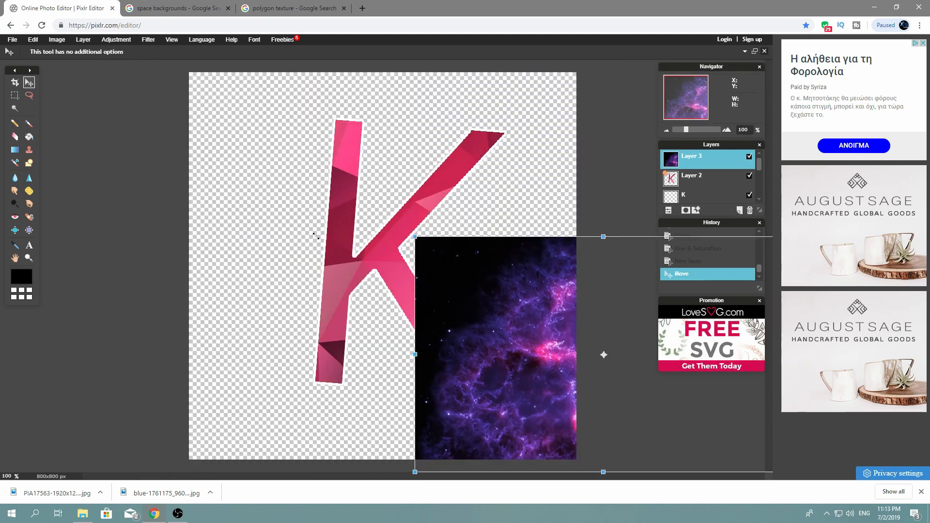
pyautogui.moveTo(463, 284); pyautogui.dragTo(250, 145)
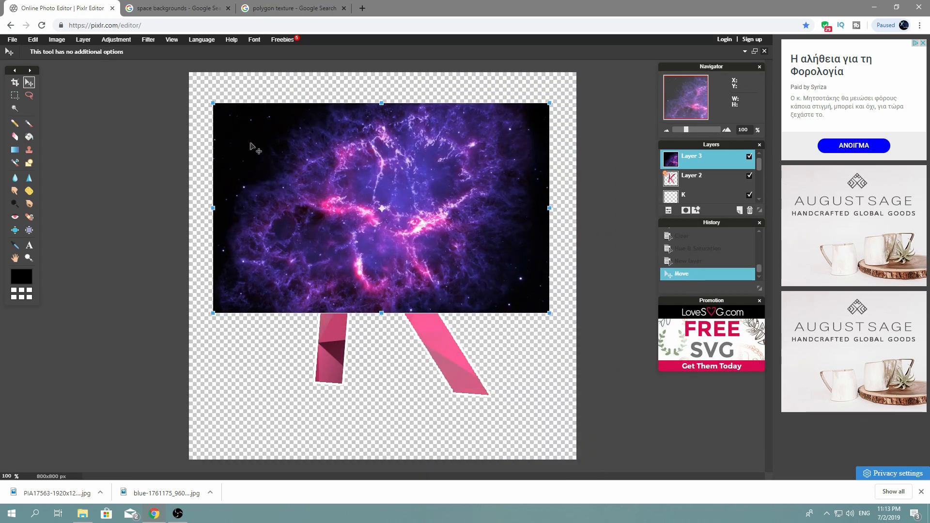
pyautogui.moveTo(551, 311); pyautogui.dragTo(597, 342)
pyautogui.moveTo(482, 273); pyautogui.dragTo(474, 313)
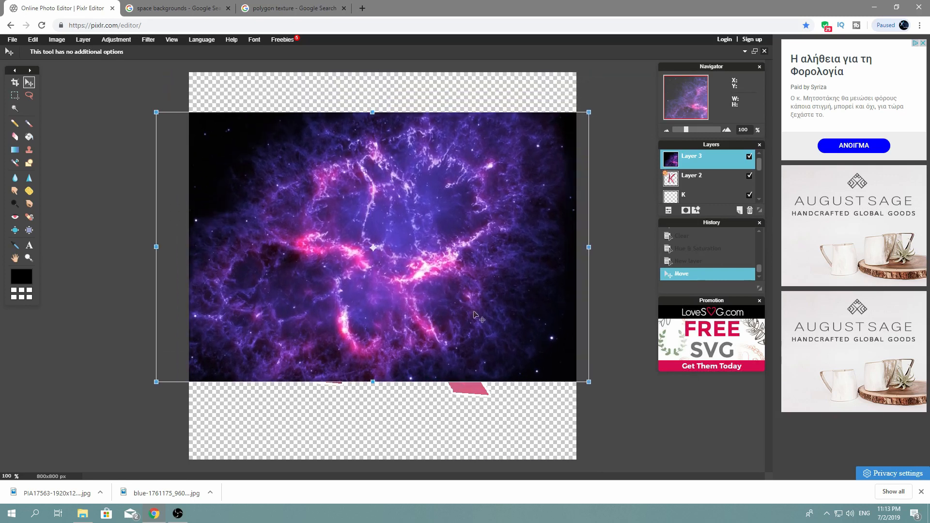
pyautogui.moveTo(588, 112); pyautogui.dragTo(655, 35)
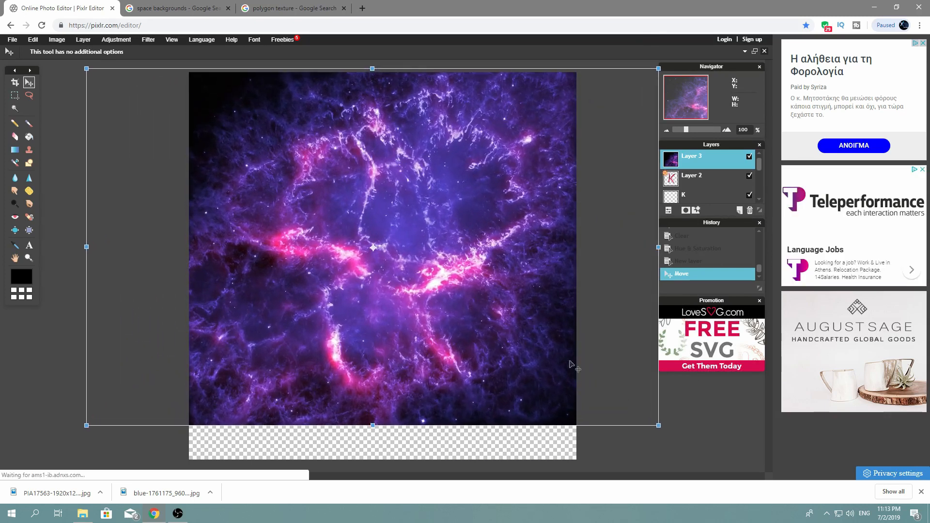
pyautogui.moveTo(658, 425); pyautogui.dragTo(689, 478)
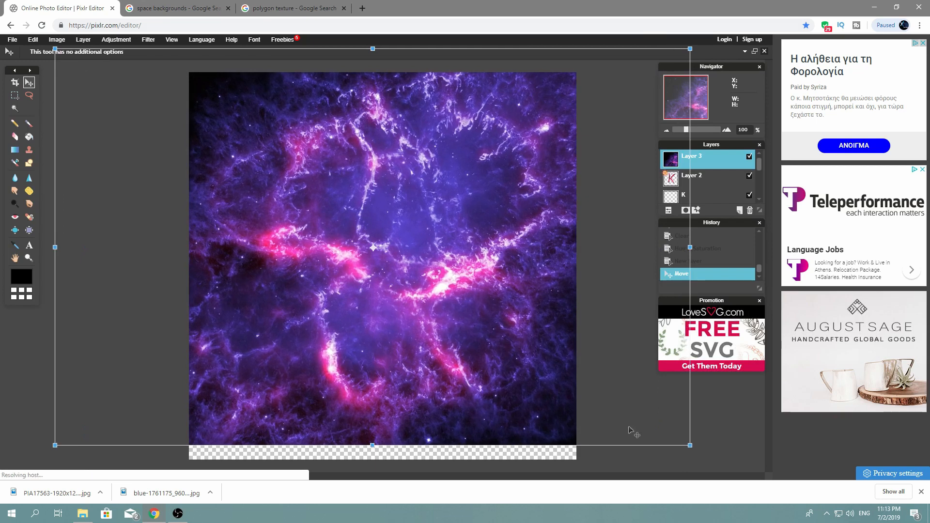
pyautogui.moveTo(628, 431); pyautogui.dragTo(637, 446)
pyautogui.click(37, 367)
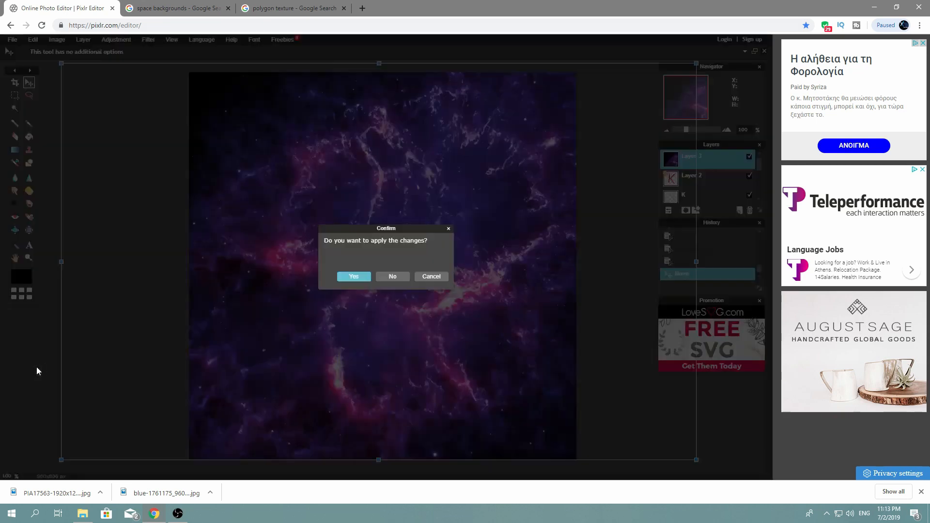
pyautogui.click(354, 276)
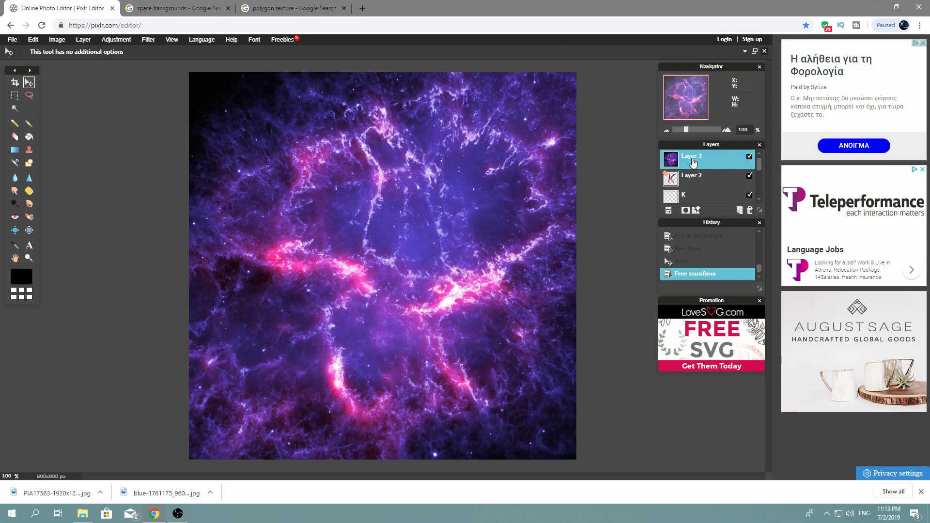
pyautogui.moveTo(693, 162); pyautogui.dragTo(702, 204)
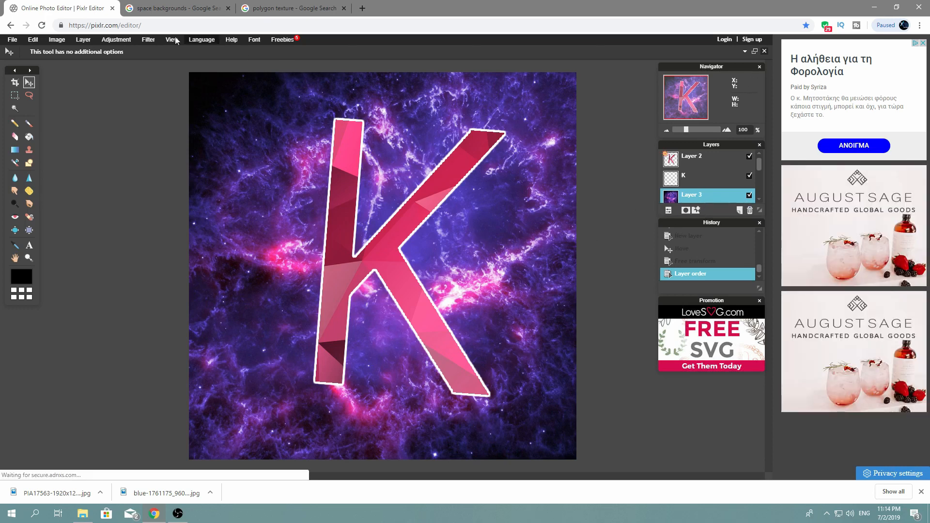
# Adjust Layer 3 with Hue & Saturation, setting hue to 38, saturation to 31 and lightness to -23
pyautogui.click(116, 40)
pyautogui.click(130, 59)
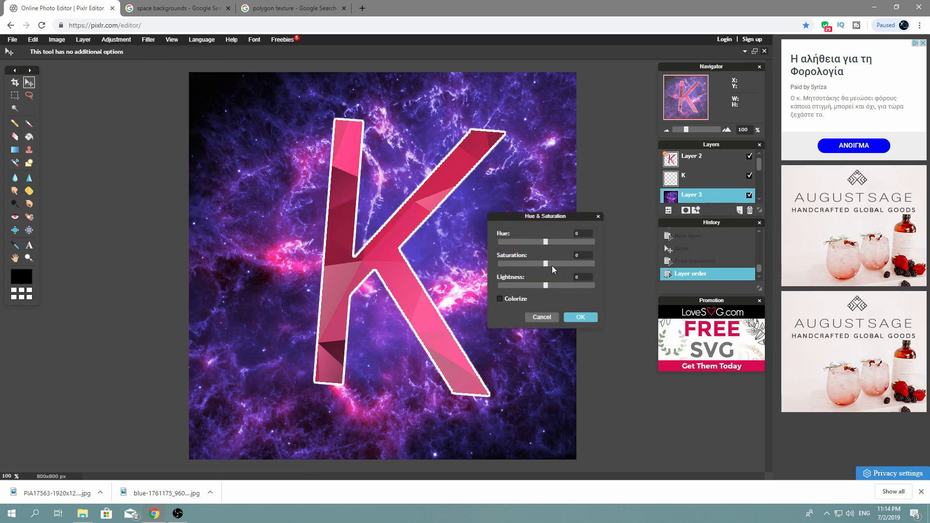
pyautogui.moveTo(554, 264); pyautogui.dragTo(561, 266)
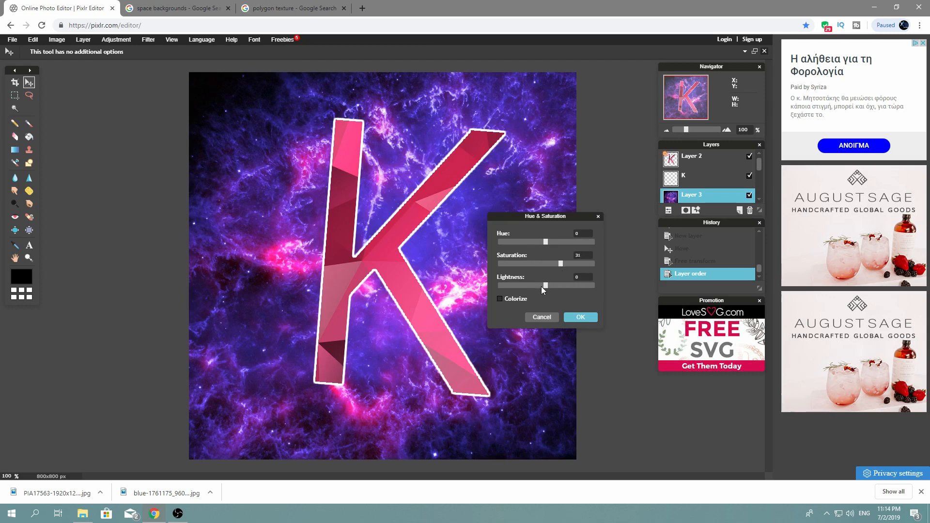
pyautogui.moveTo(545, 286); pyautogui.dragTo(536, 290)
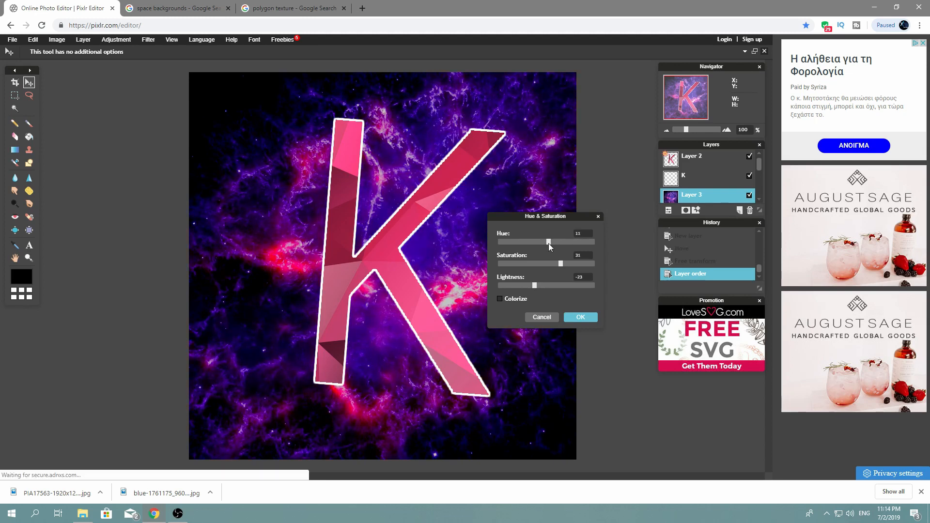
pyautogui.moveTo(549, 244); pyautogui.dragTo(551, 243)
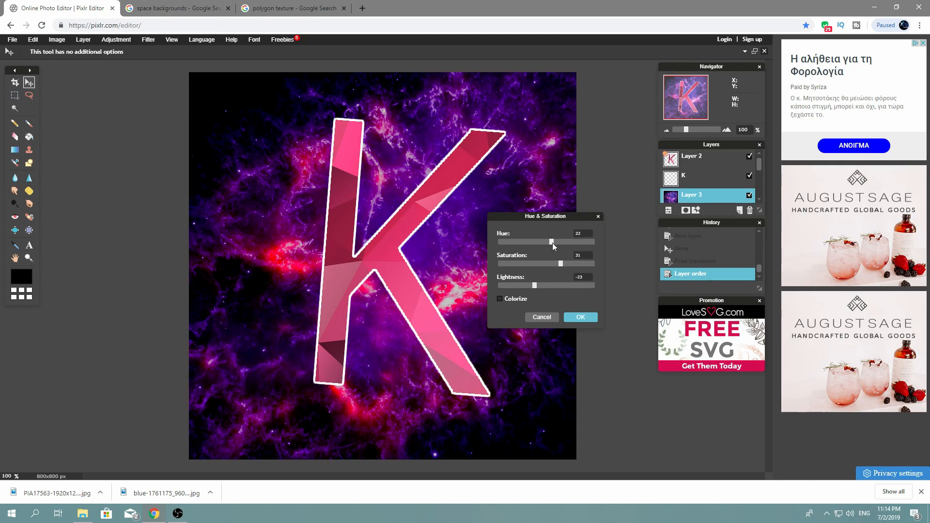
pyautogui.moveTo(556, 244)
pyautogui.mouseDown()
pyautogui.moveTo(584, 249)
pyautogui.moveTo(555, 253)
pyautogui.mouseUp()
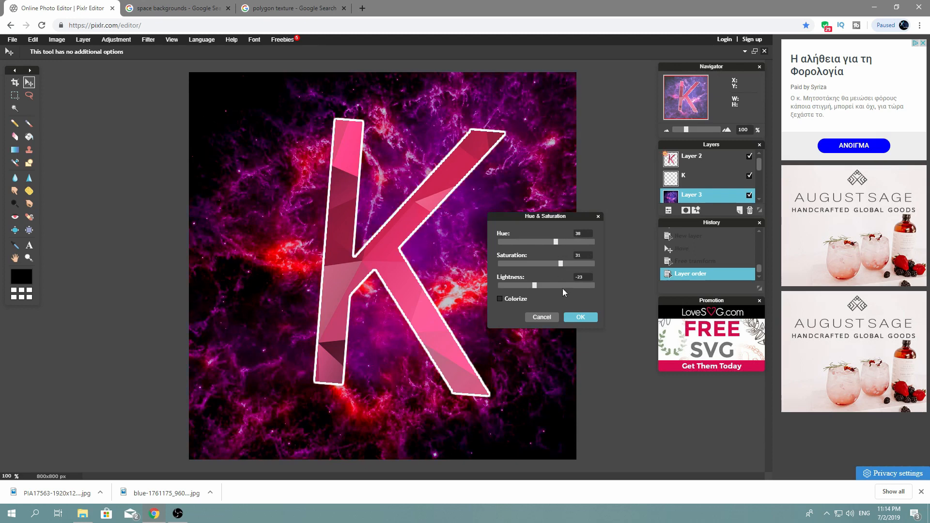
pyautogui.click(579, 317)
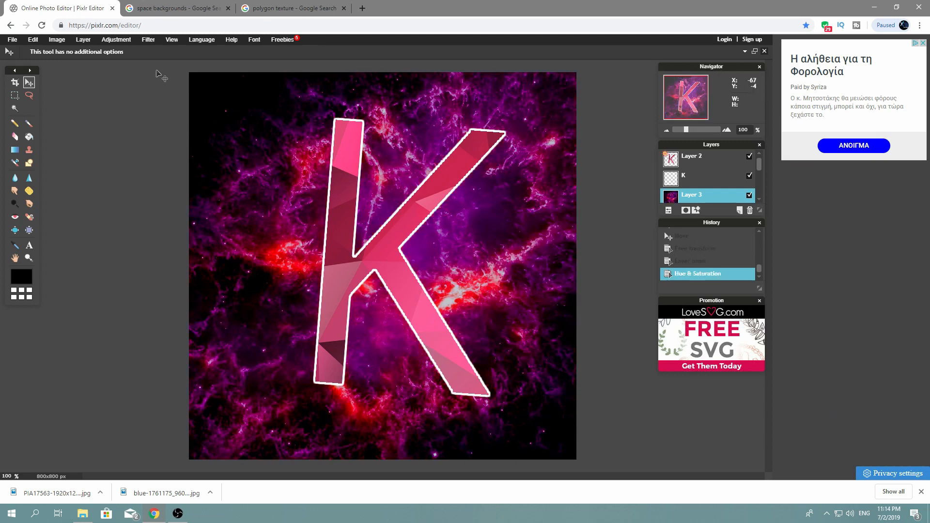
# Darken the nebula layer with Brightness & Contrast, setting brightness to -17 and contrast to -25
pyautogui.click(116, 39)
pyautogui.click(124, 53)
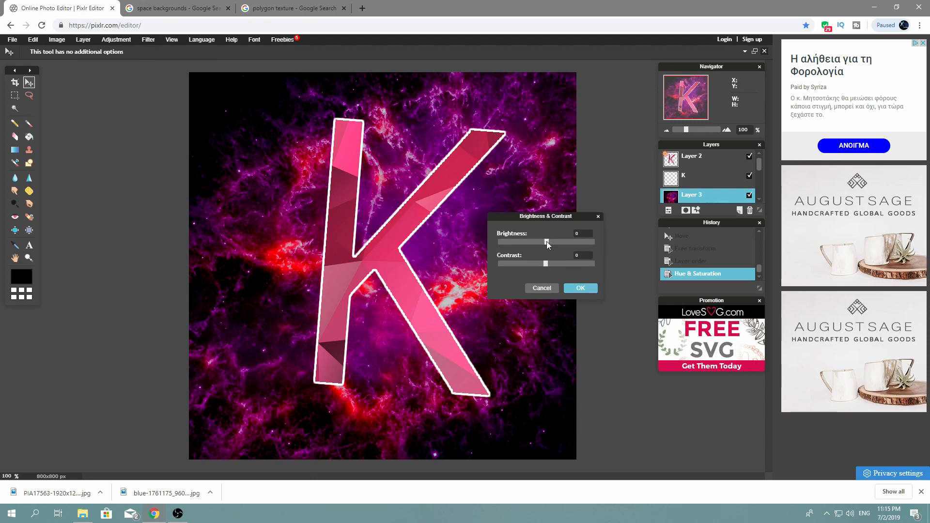
pyautogui.moveTo(547, 241); pyautogui.dragTo(542, 241)
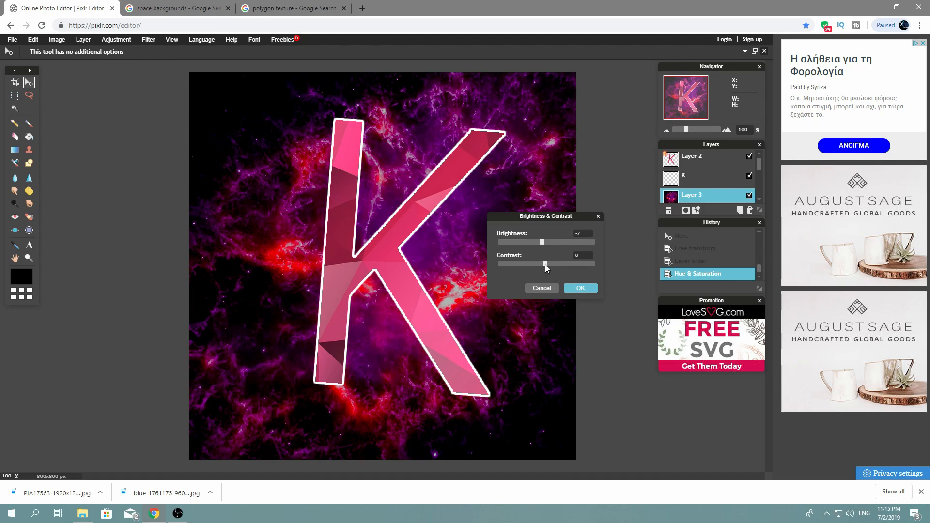
pyautogui.moveTo(545, 265); pyautogui.dragTo(533, 264)
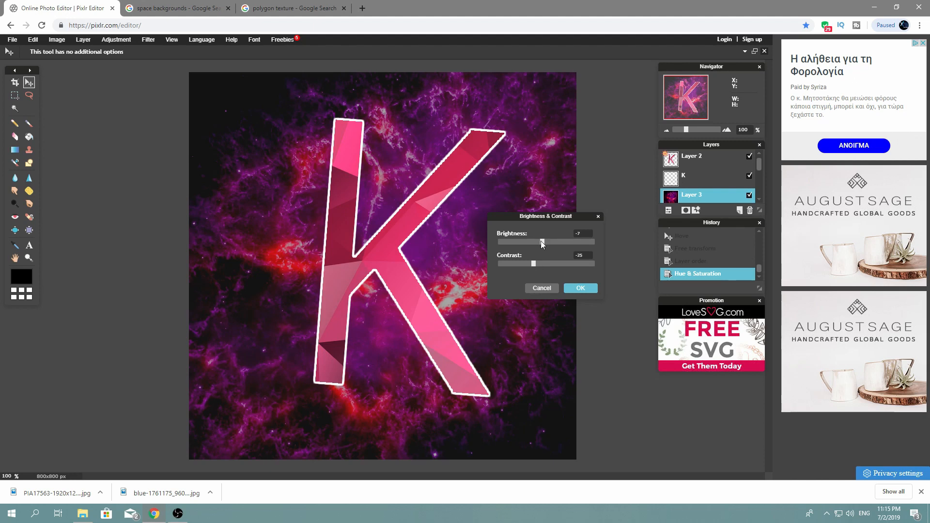
pyautogui.moveTo(541, 240); pyautogui.dragTo(537, 242)
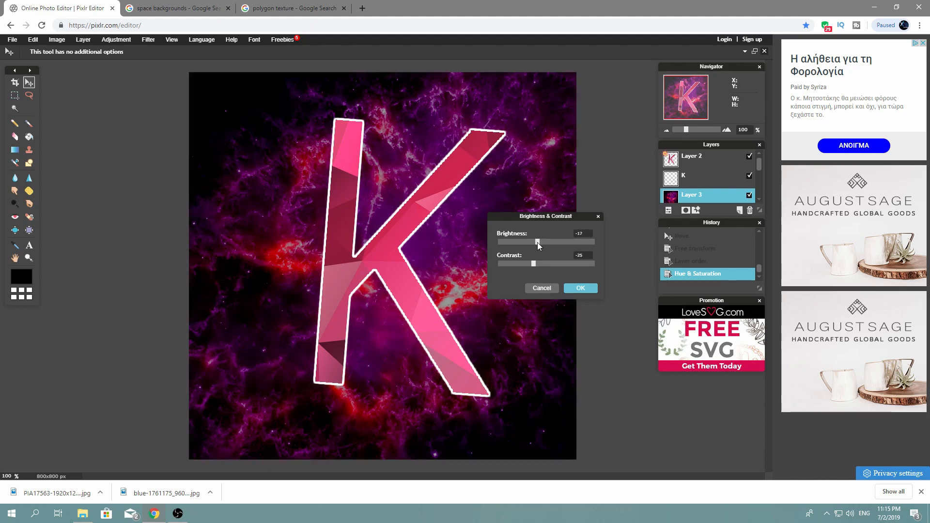
pyautogui.click(581, 288)
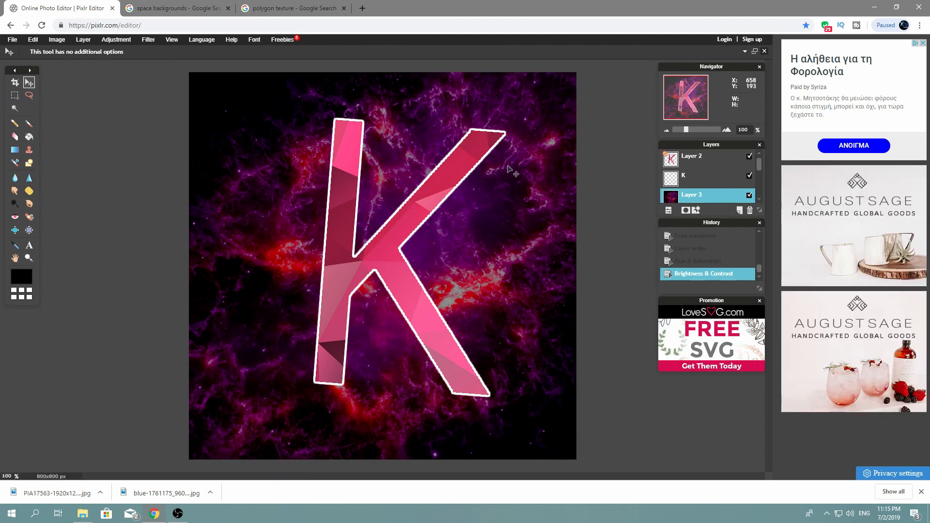
# Recolor the textured K on Layer 2 with Hue & Saturation, using hue -16 and saturation 15
pyautogui.click(676, 162)
pyautogui.click(118, 41)
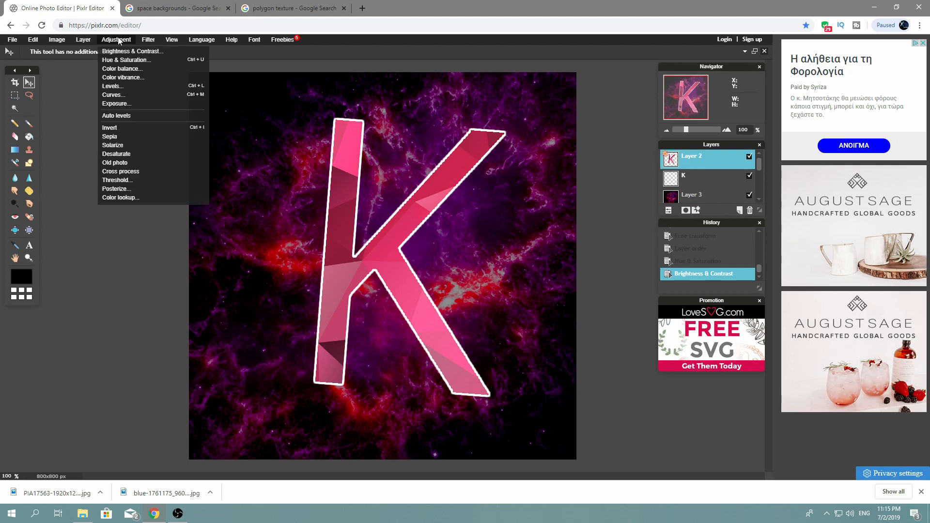
pyautogui.click(129, 61)
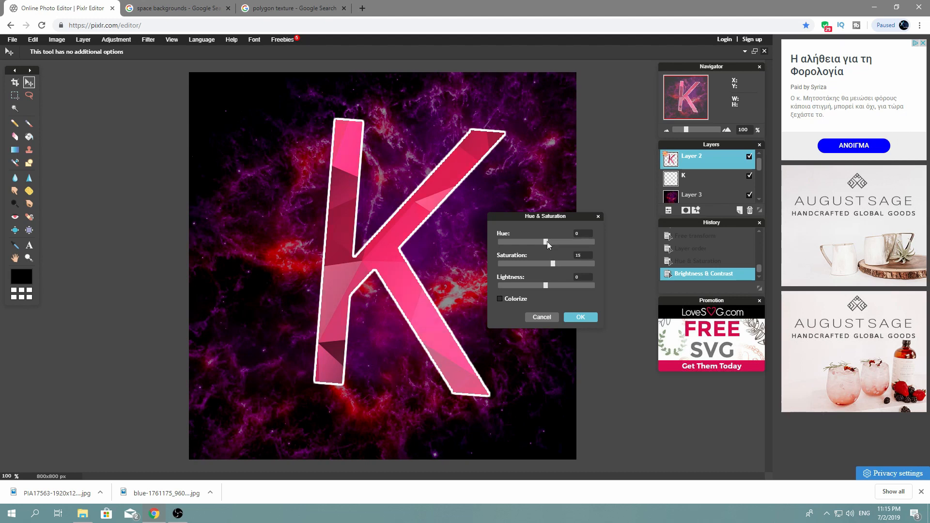
pyautogui.moveTo(551, 244); pyautogui.dragTo(553, 245)
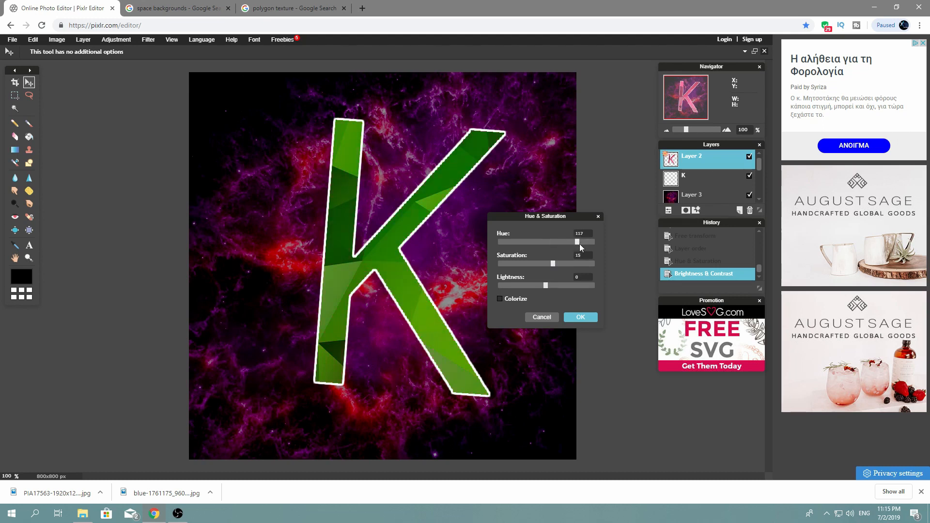
pyautogui.moveTo(586, 243); pyautogui.dragTo(540, 245)
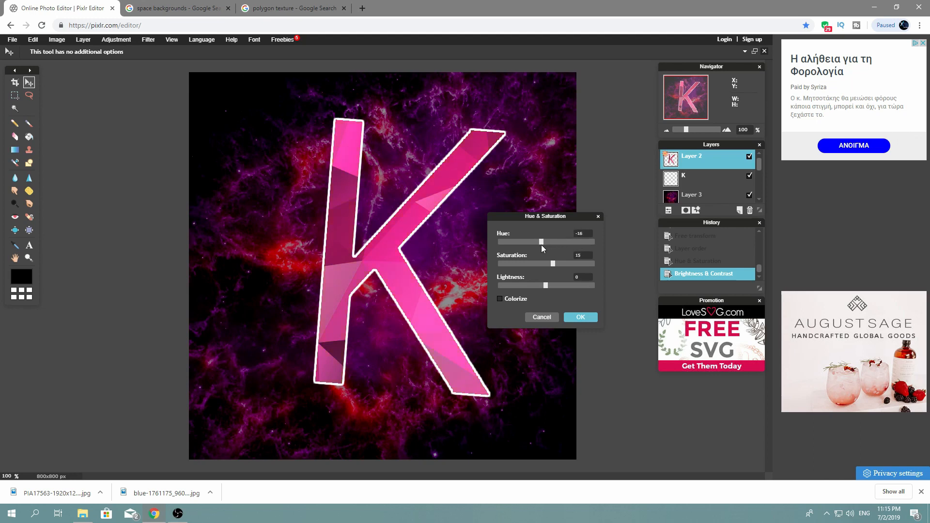
pyautogui.click(581, 317)
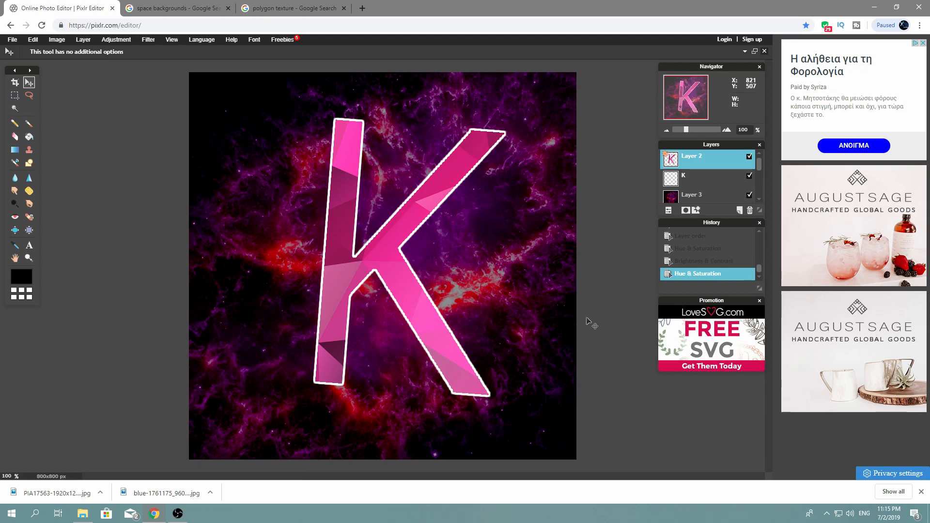
# Add a new layer above Layer 2 and draw thin filled black rectangles along all four canvas edges as a frame
pyautogui.click(740, 210)
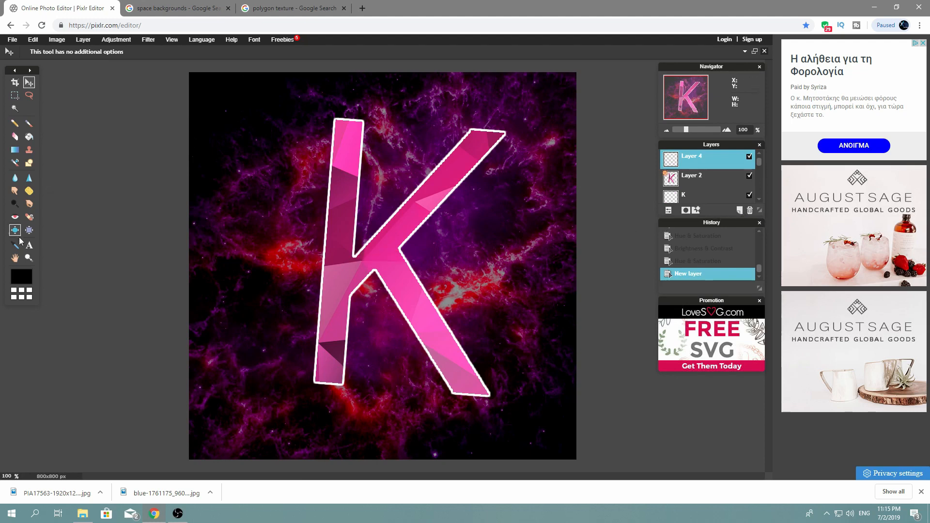
pyautogui.click(29, 163)
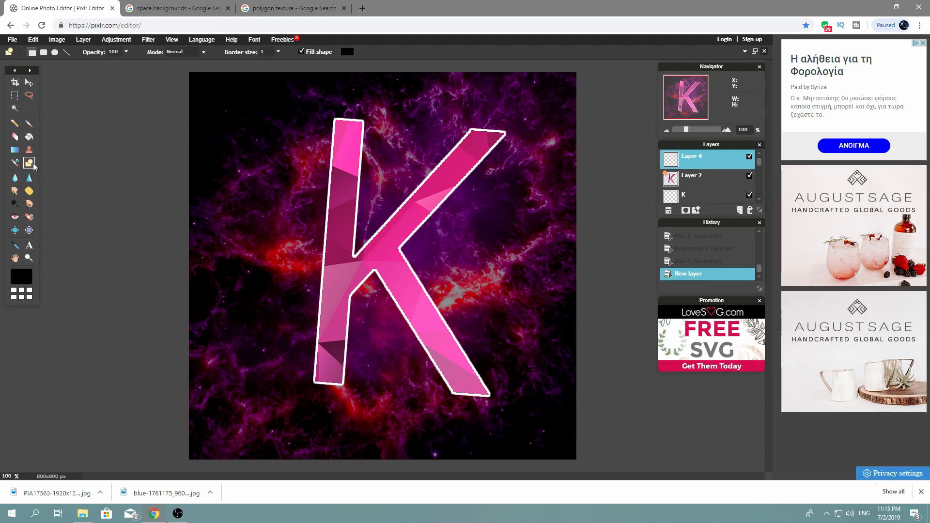
pyautogui.moveTo(184, 69); pyautogui.dragTo(577, 470)
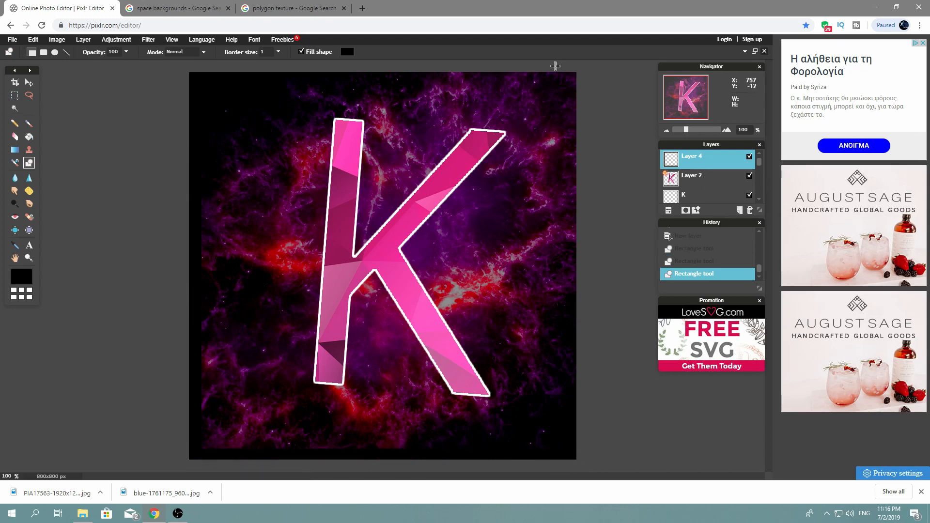
pyautogui.moveTo(558, 77); pyautogui.dragTo(577, 472)
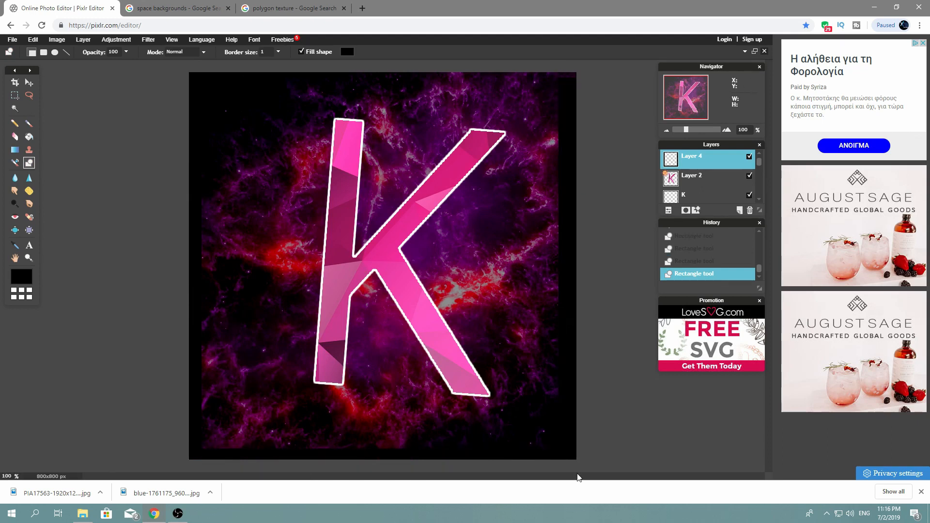
pyautogui.moveTo(191, 74); pyautogui.dragTo(579, 90)
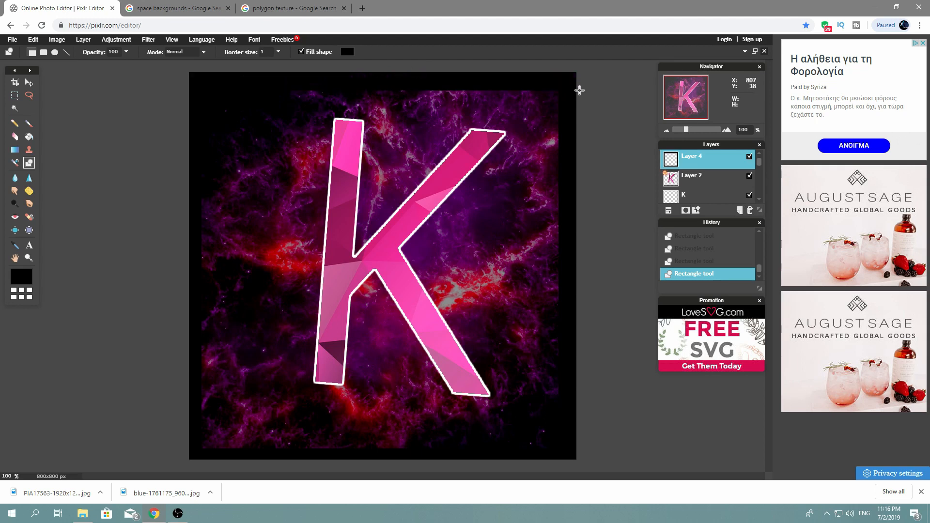
# Soften the black frame on Layer 4 with a Gaussian blur of amount 140
pyautogui.click(145, 40)
pyautogui.click(163, 70)
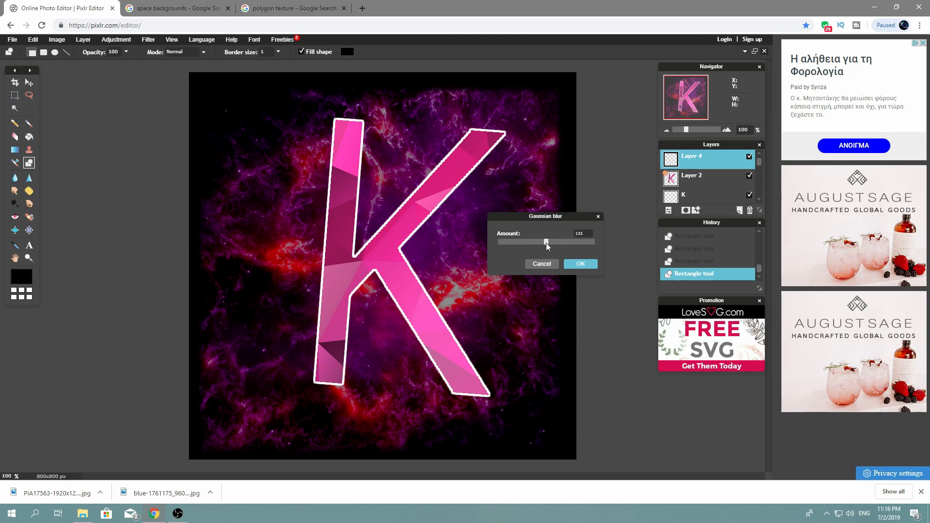
pyautogui.moveTo(546, 242); pyautogui.dragTo(550, 243)
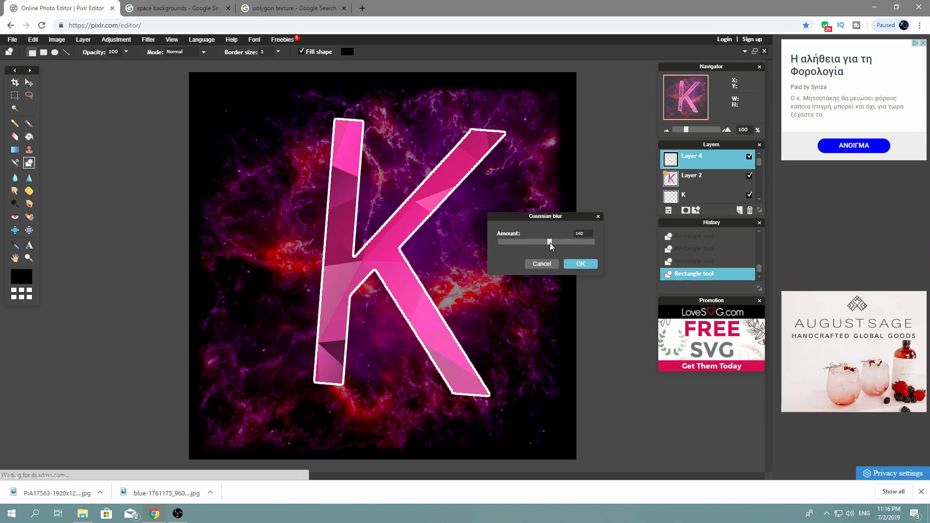
pyautogui.click(590, 265)
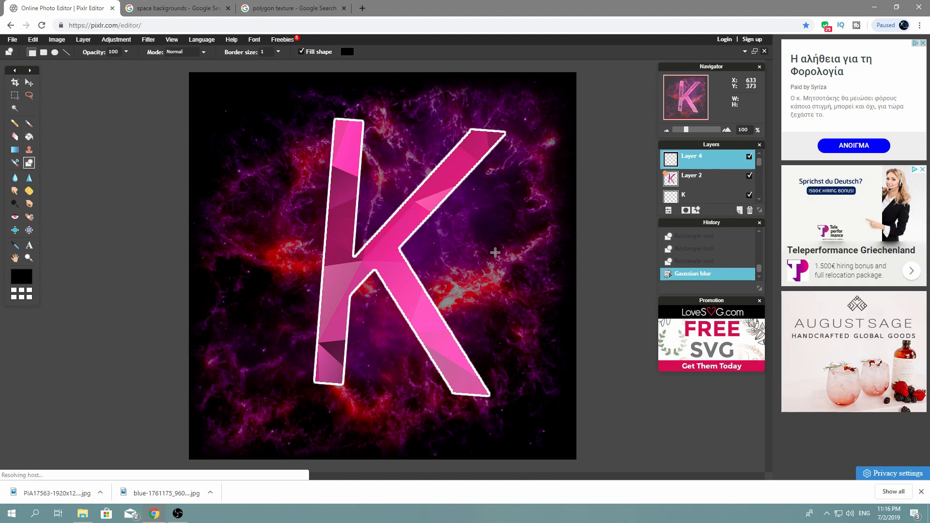
pyautogui.scroll(-1, 691, 199)
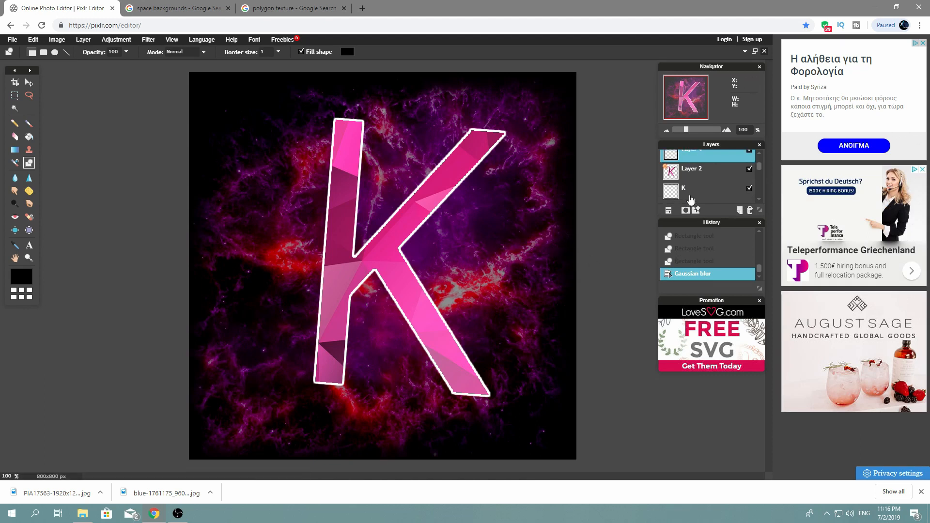
# Blur the nebula background on Layer 3 with a Gaussian blur of amount 16
pyautogui.scroll(-1, 690, 199)
pyautogui.click(690, 196)
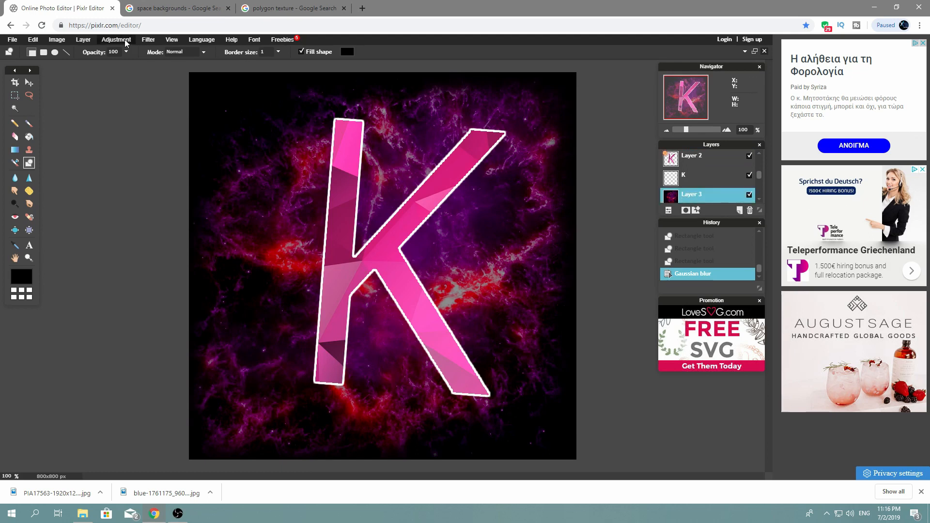
pyautogui.click(144, 41)
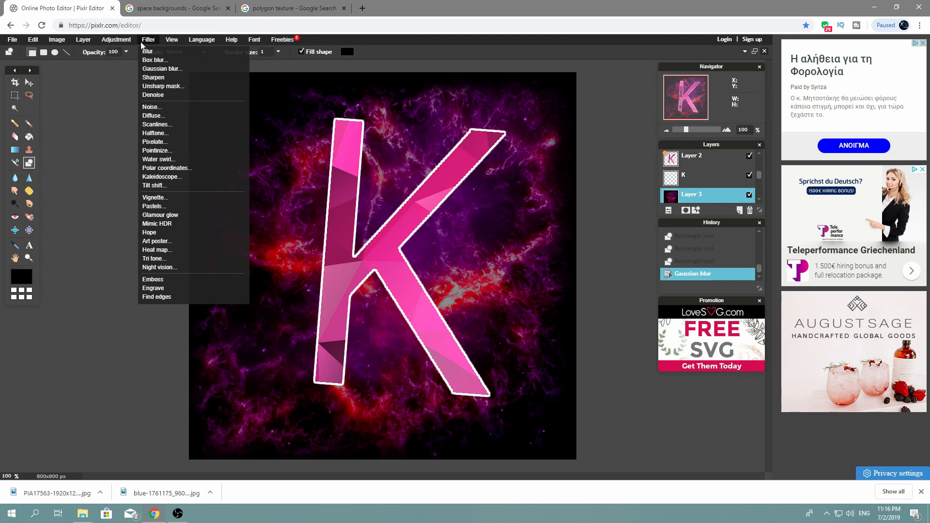
pyautogui.click(160, 69)
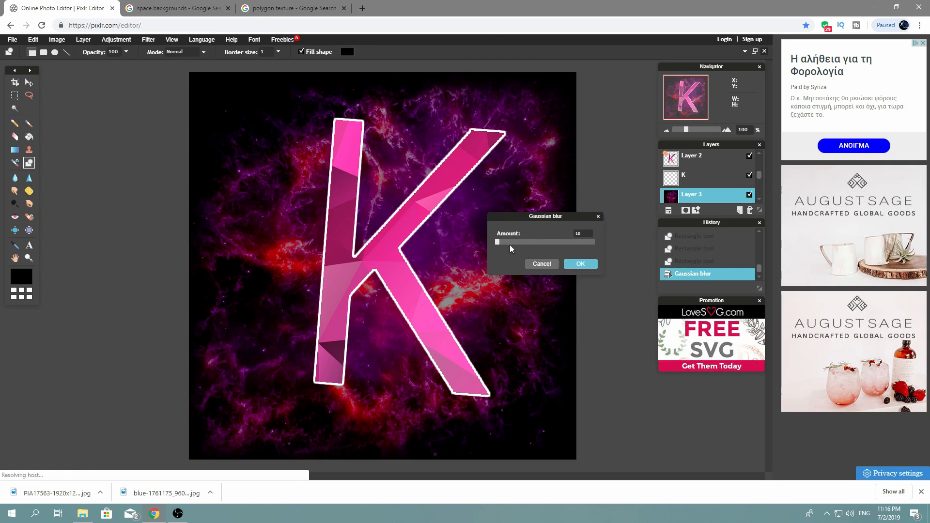
pyautogui.moveTo(497, 243); pyautogui.dragTo(500, 246)
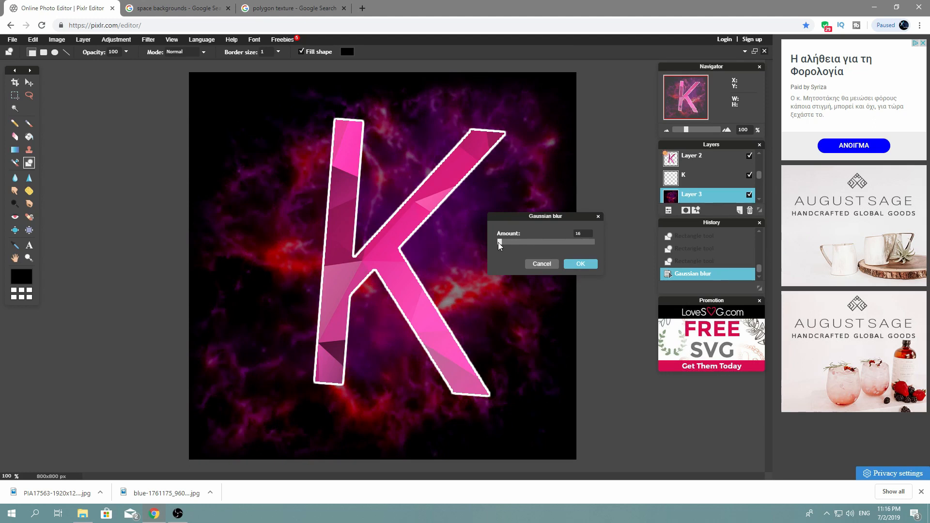
pyautogui.click(580, 264)
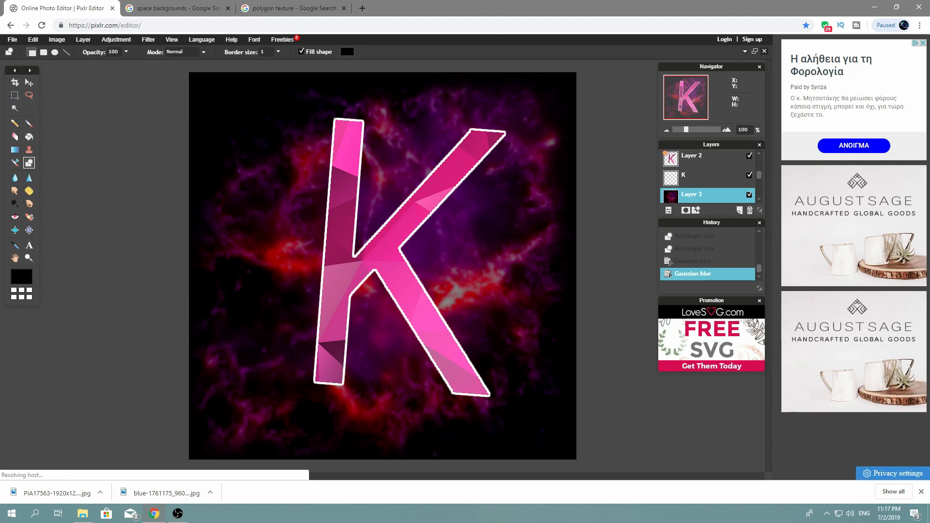
# Save the image to the computer as a JPEG named Untitled with quality 100, in the Camera Roll folder
pyautogui.click(14, 41)
pyautogui.click(19, 83)
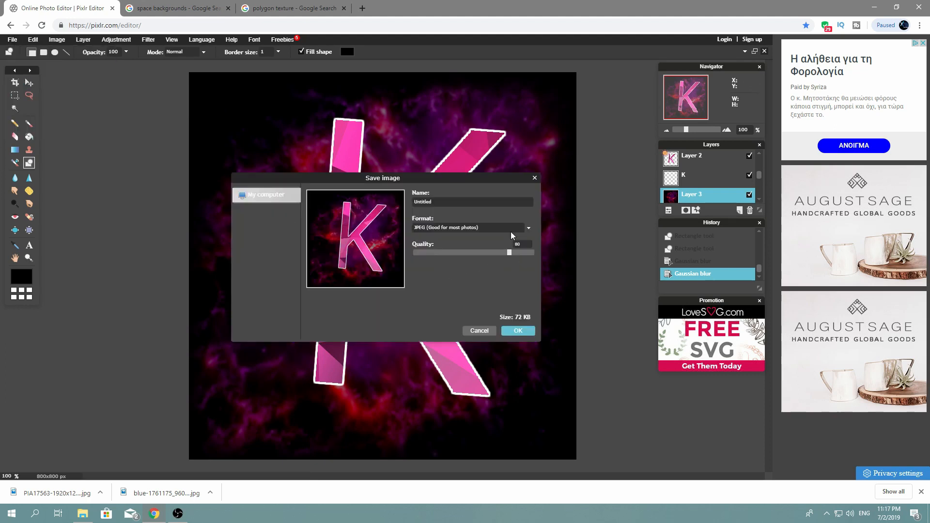
pyautogui.moveTo(509, 253); pyautogui.dragTo(533, 253)
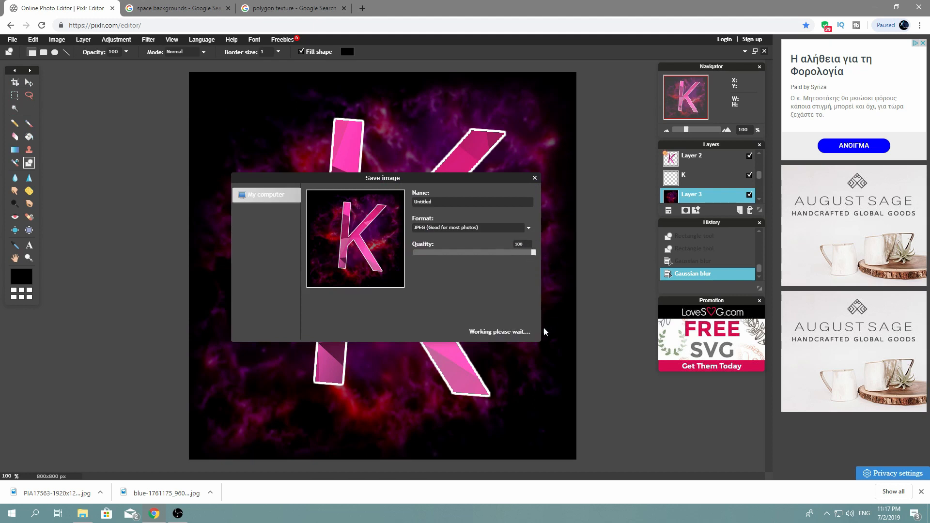
pyautogui.click(519, 331)
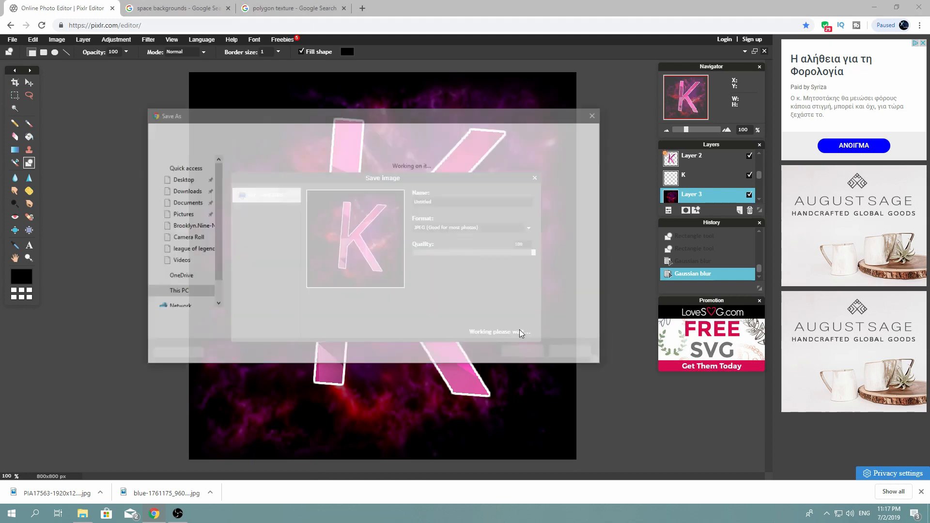
pyautogui.click(522, 353)
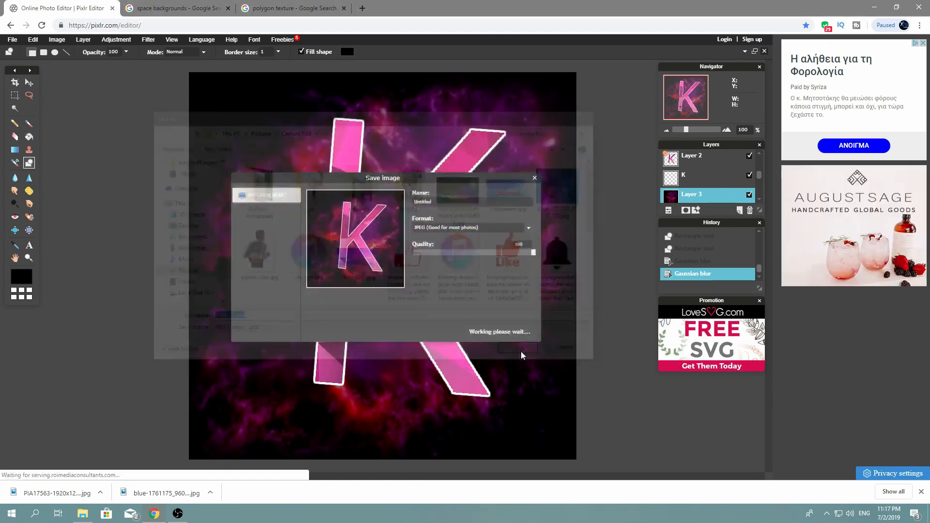
# Switch to File Explorer and open the saved Untitled.jpg from the Camera Roll folder to view it
pyautogui.click(82, 514)
pyautogui.doubleClick(127, 116)
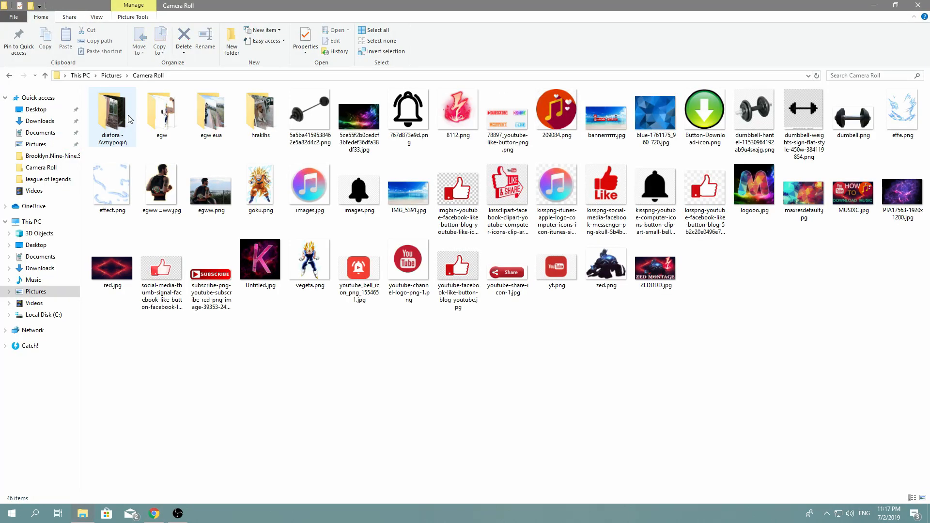
pyautogui.doubleClick(270, 261)
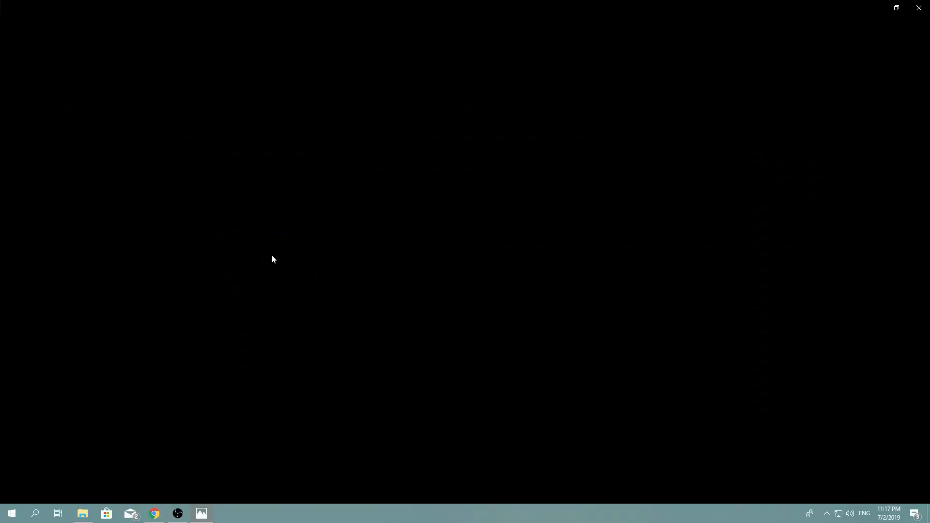